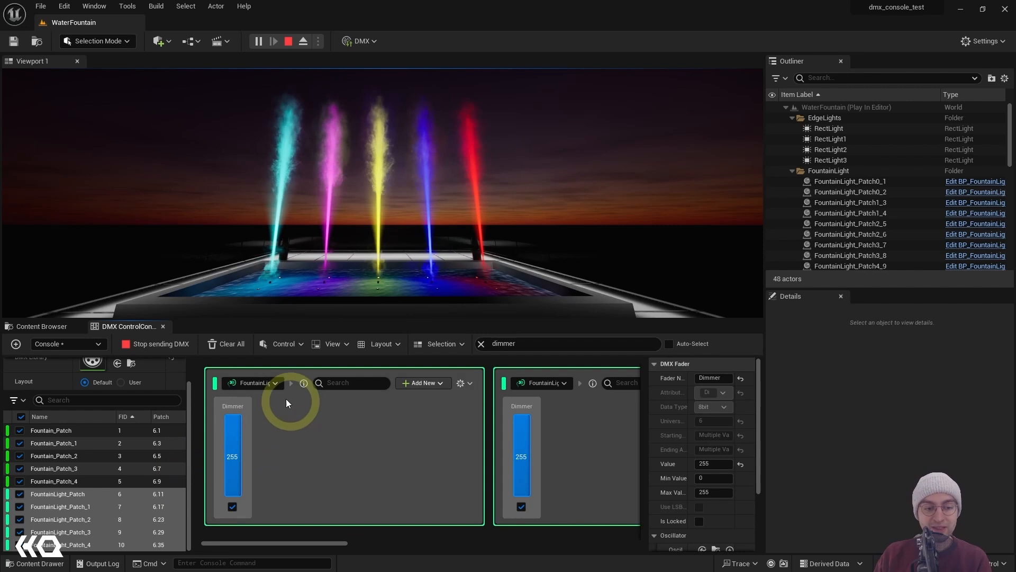
left_click_drag(239, 474, 239, 419)
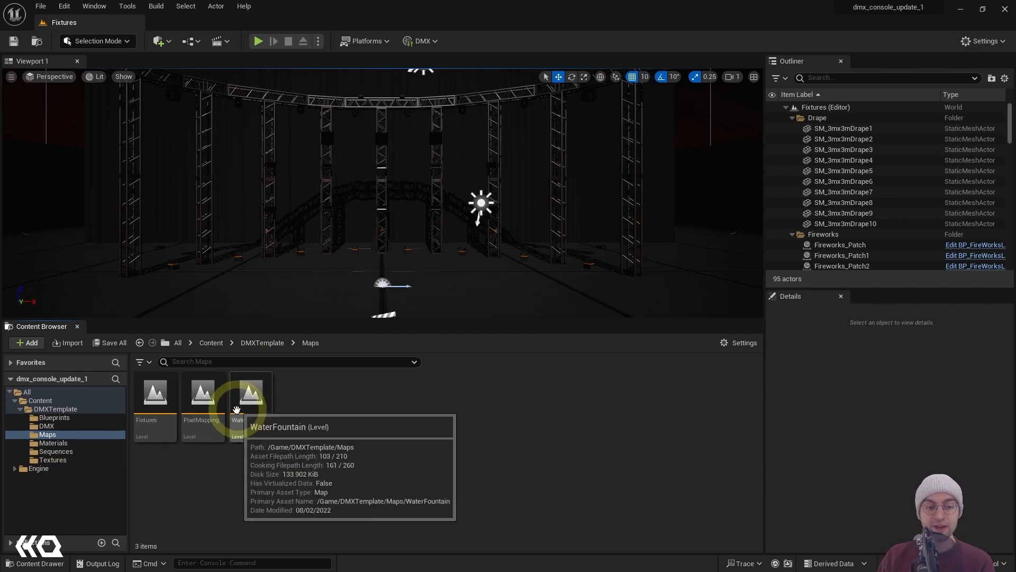
Step: Open the WaterFountain level from the DMXTemplate Maps folder
left_click(252, 391)
double_click(251, 390)
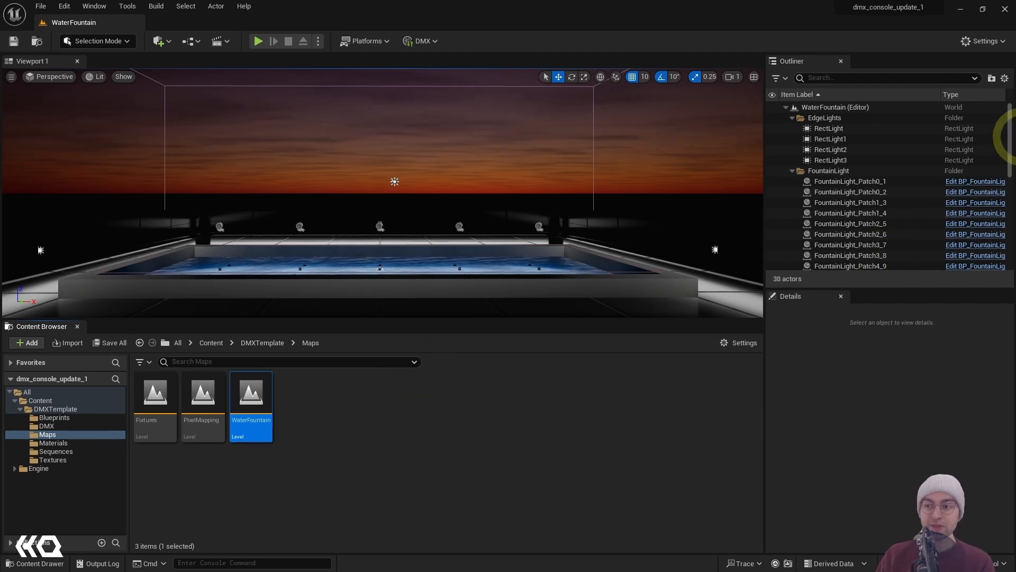
Step: Turn off Auto Play for the LS_WaterFountain level sequence actor
left_click_drag(1009, 134, 971, 227)
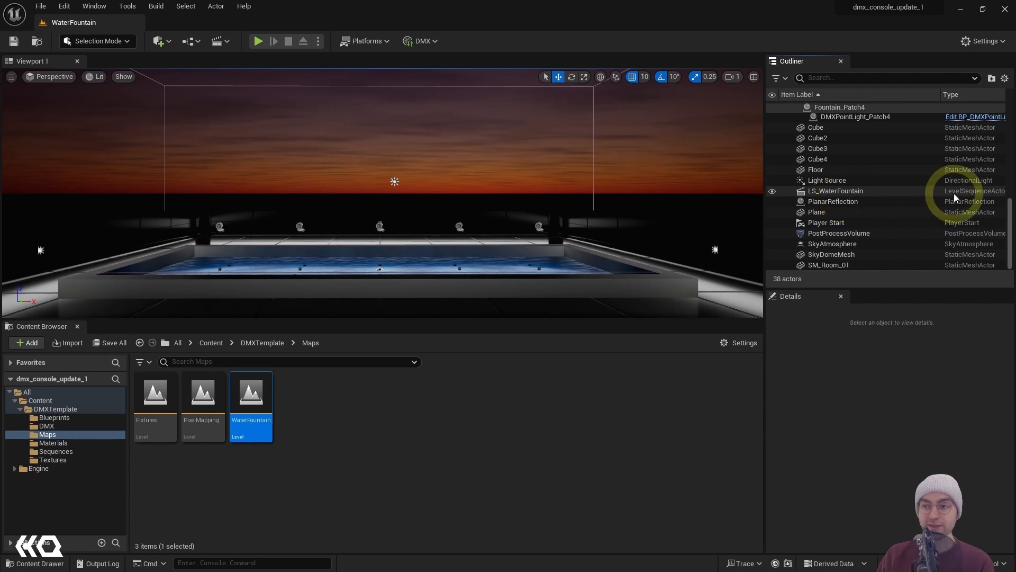
left_click_drag(954, 195, 806, 184)
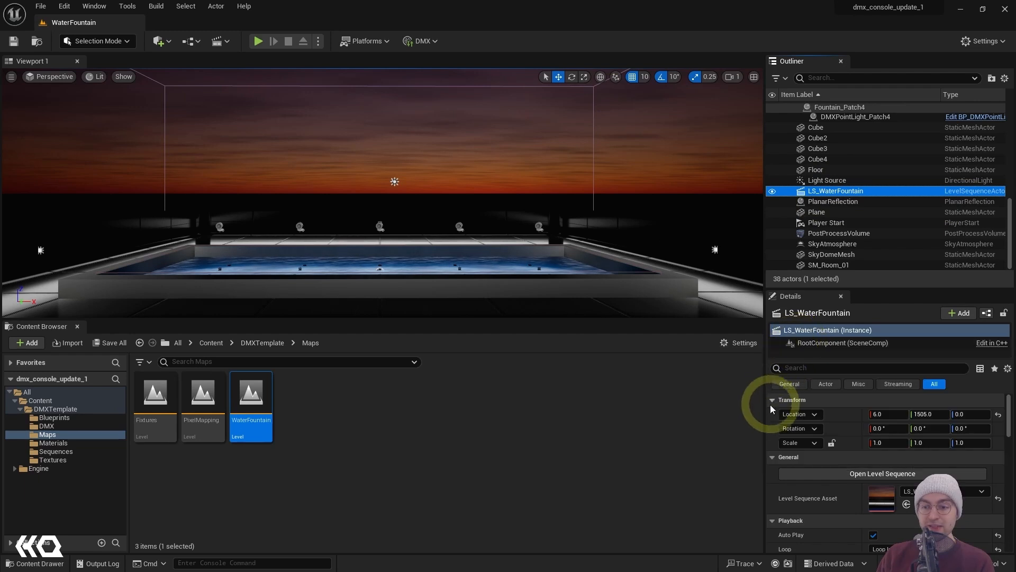
scroll(803, 460, "down", 3)
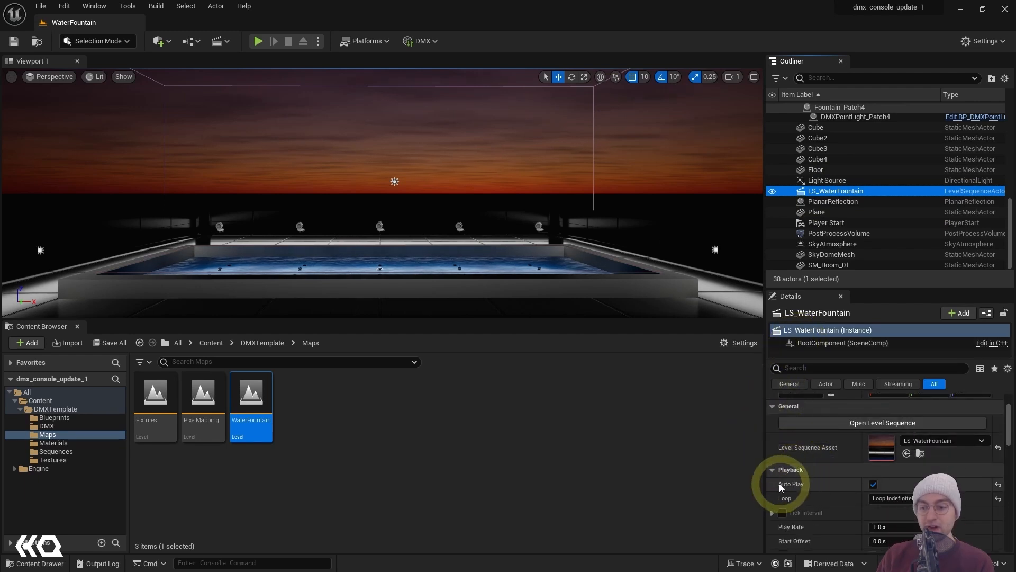
left_click(873, 484)
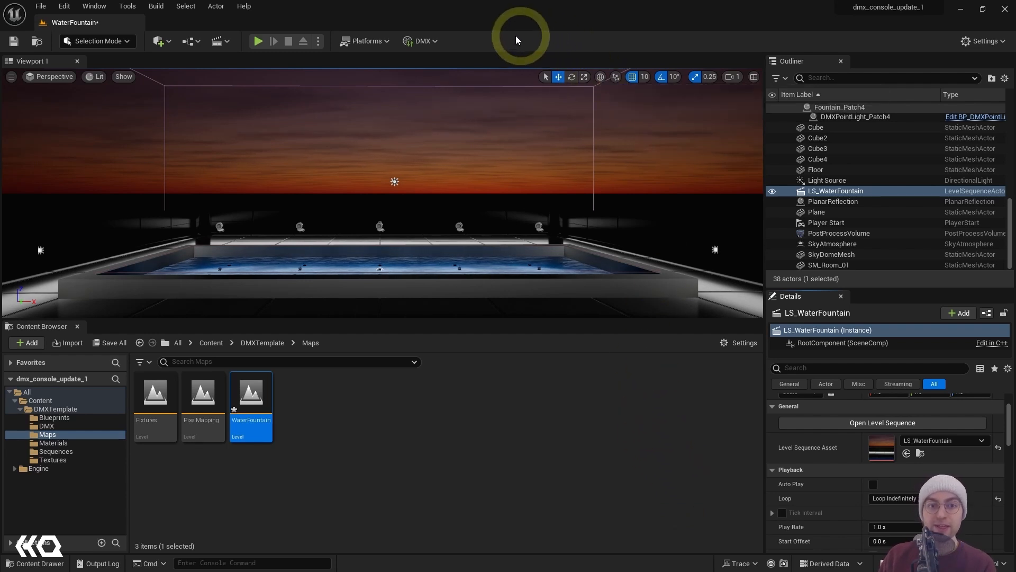
Step: Open the DMX Control Console and dock it beside the Content Browser
left_click(425, 41)
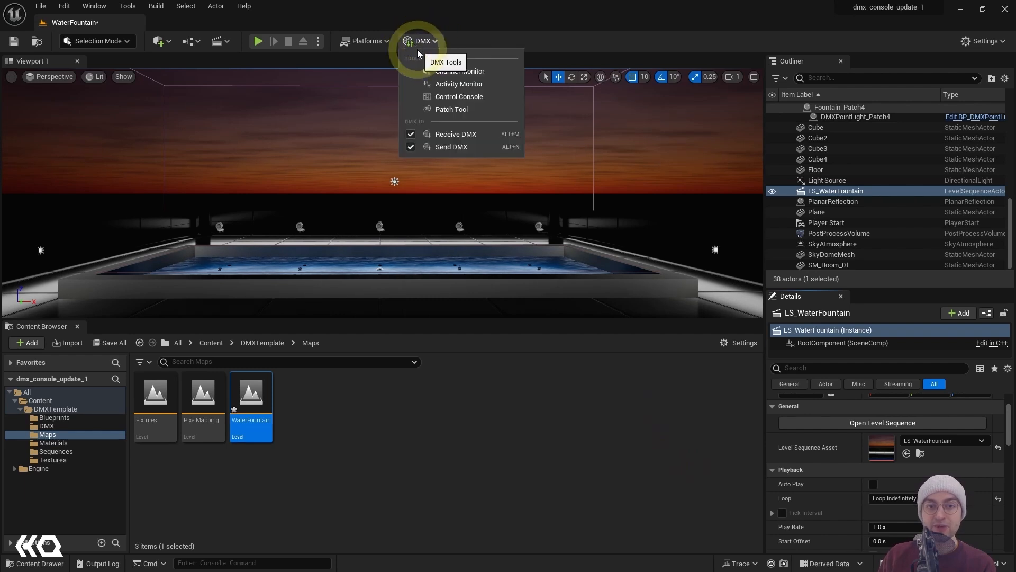
left_click(456, 97)
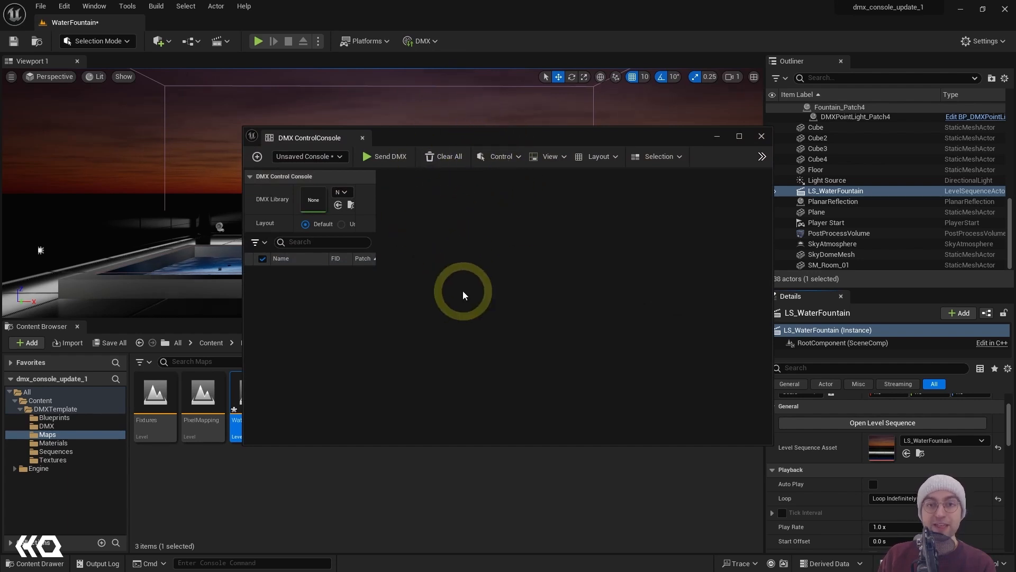
left_click_drag(287, 139, 160, 326)
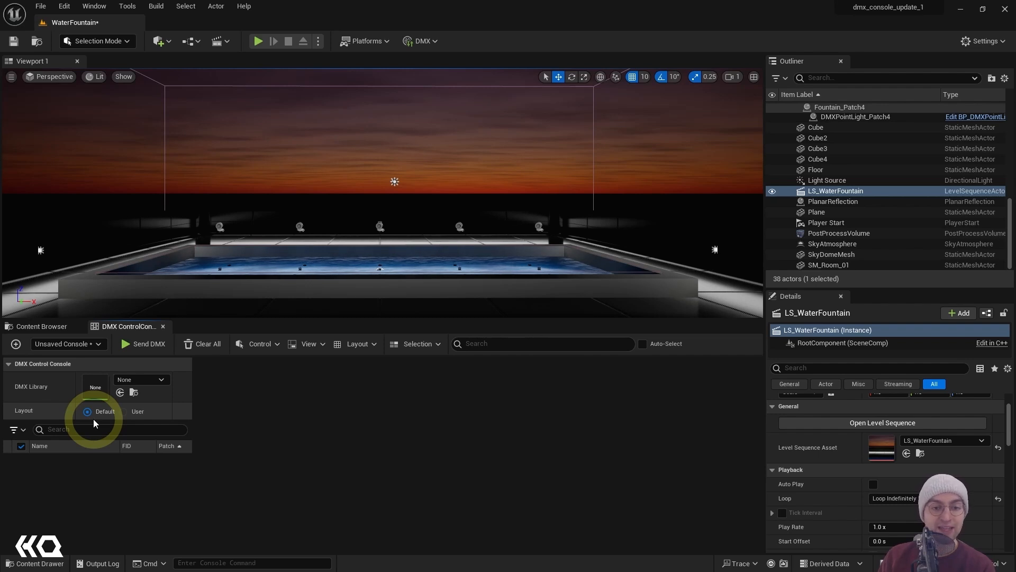
Step: Assign DMXLib_WaterFountain as the control console's DMX library and check its list of fixture patches
left_click(154, 379)
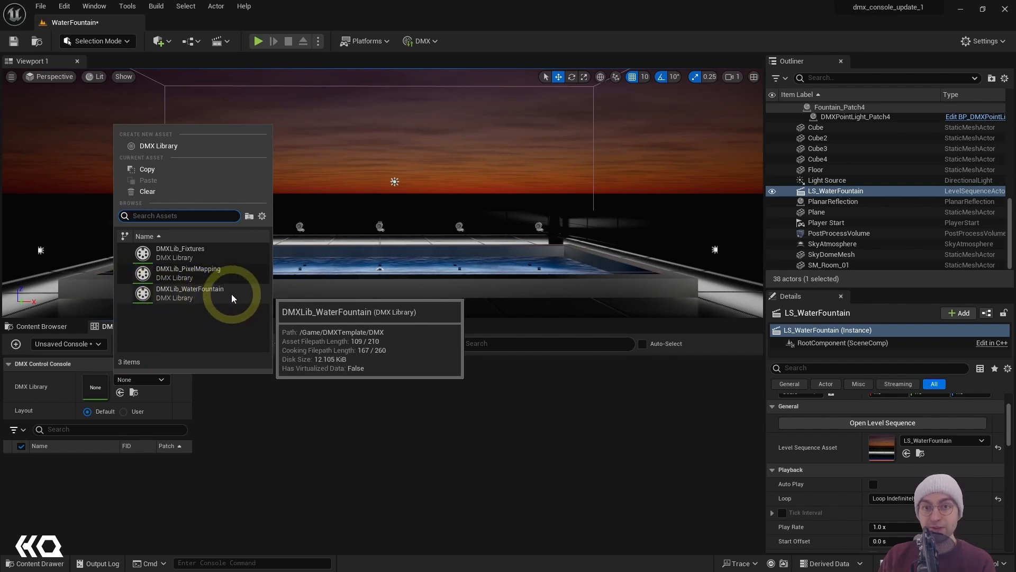
left_click(174, 295)
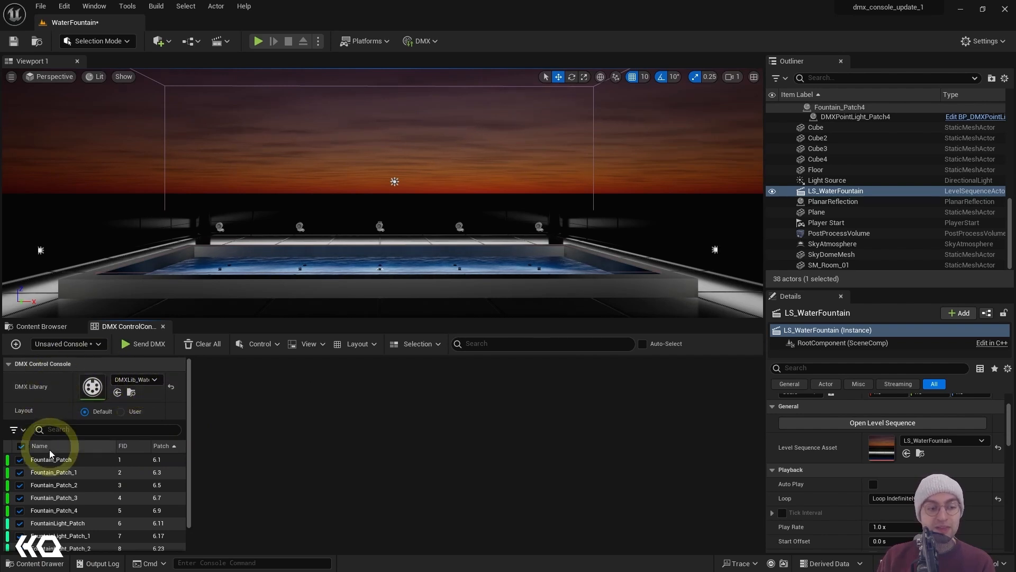
scroll(53, 485, "down", 1)
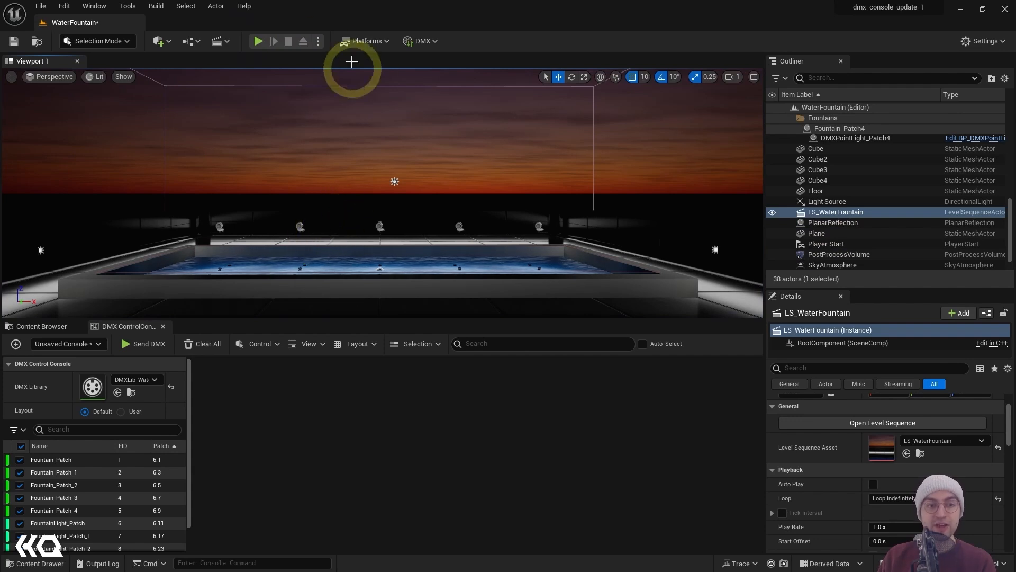
Step: Play the level in the editor, move the view close to the fountain pool and release mouse control
left_click(258, 41)
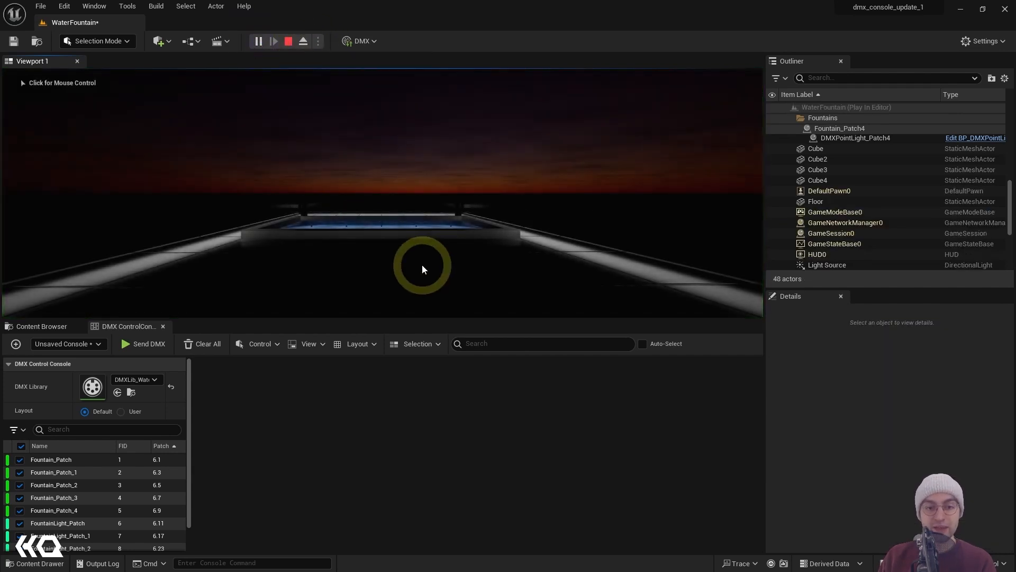
key("w")
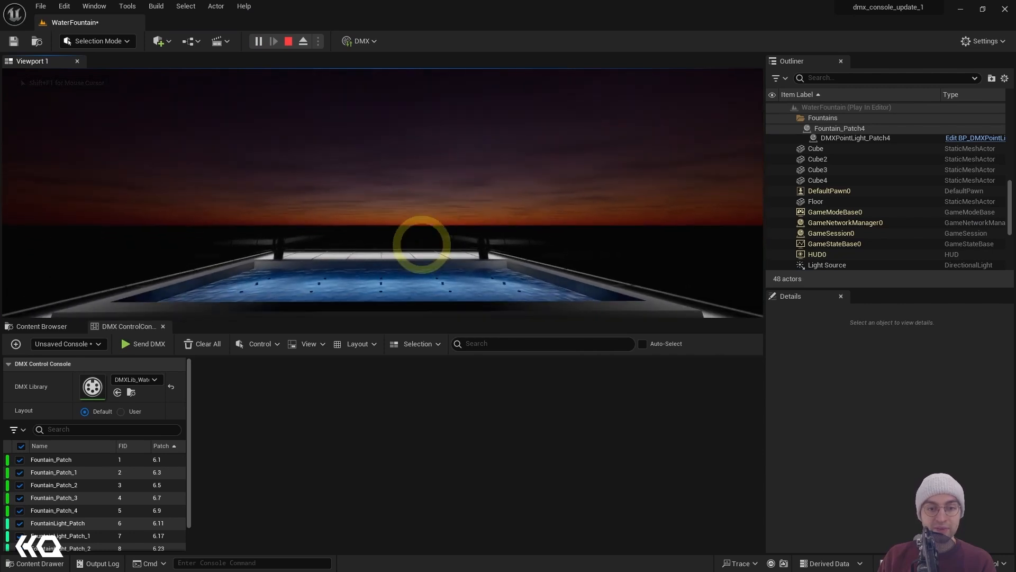
key("shift+F1")
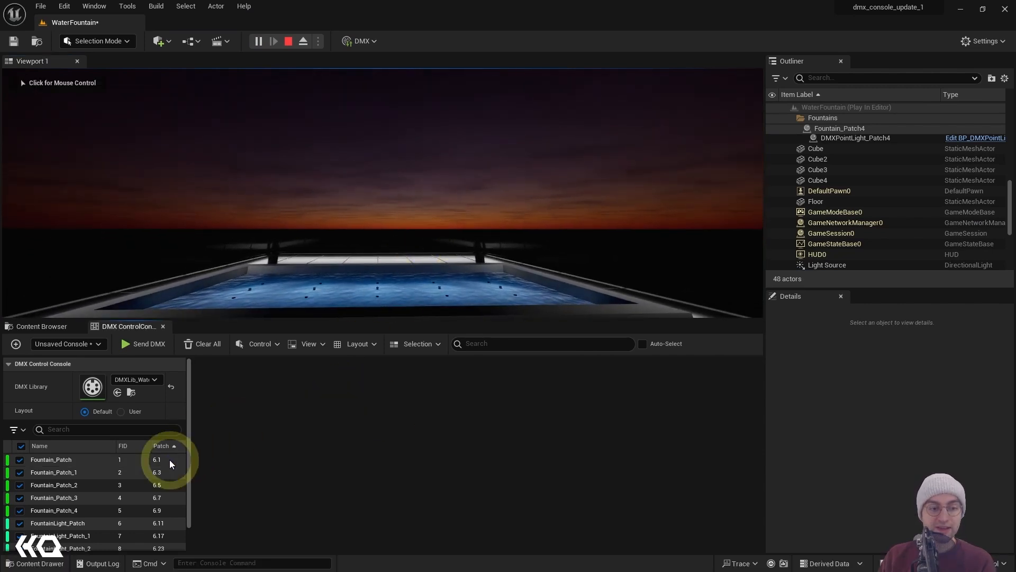
Step: Start sending DMX from the console and raise Fountain_Patch's ModeStar fader to 255 and its Velocity fader to 153
left_click(144, 342)
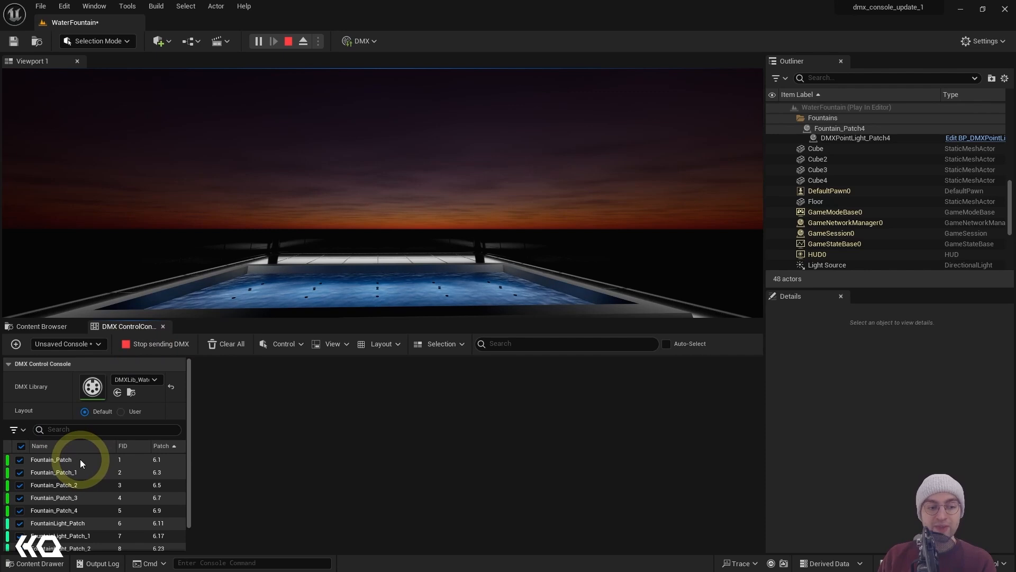
left_click(100, 459)
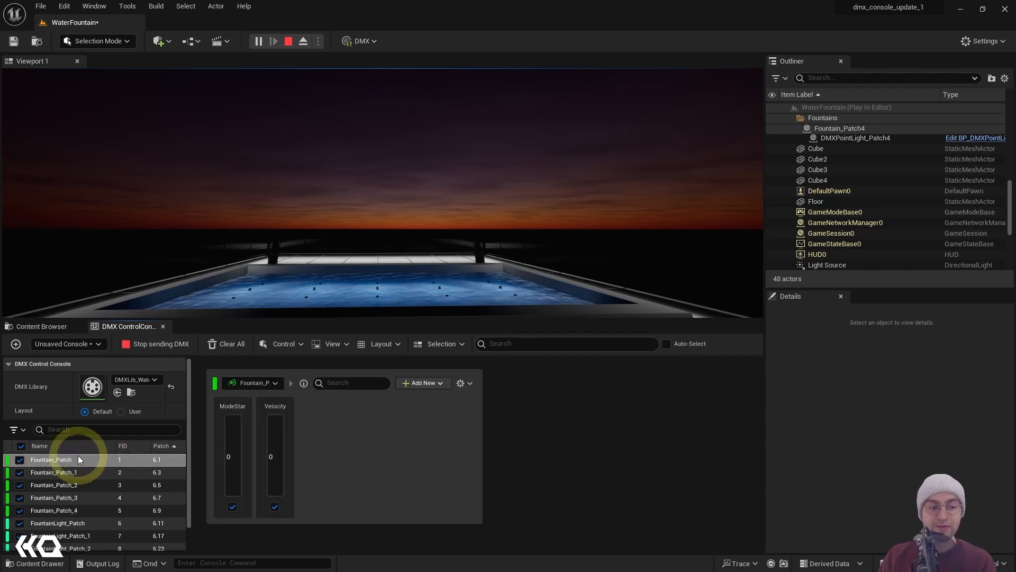
left_click_drag(223, 471, 237, 423)
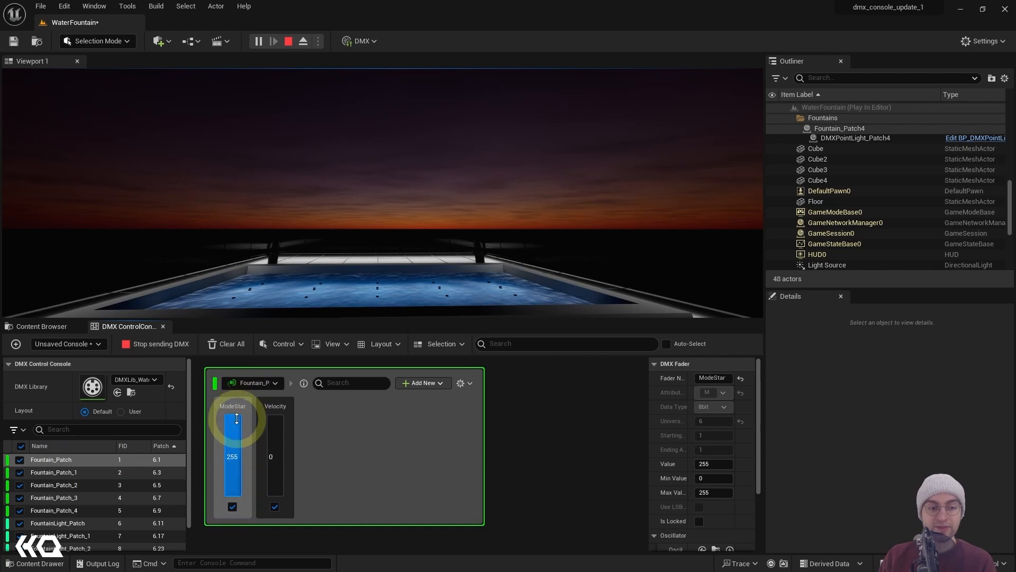
left_click_drag(273, 465, 280, 436)
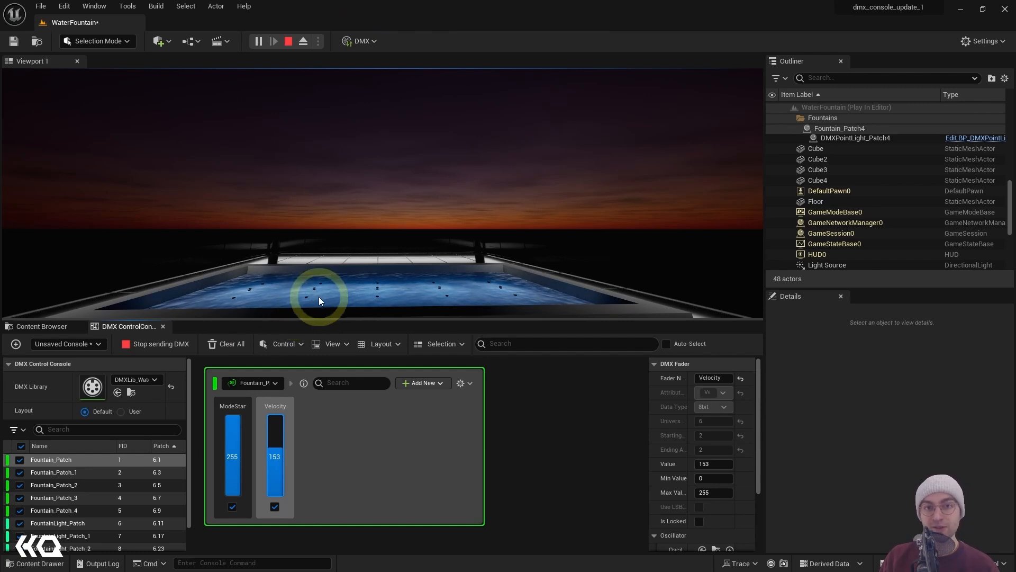
Step: Make sure Receive DMX is enabled and raise Fountain_Patch's Velocity fader to 255
left_click(354, 42)
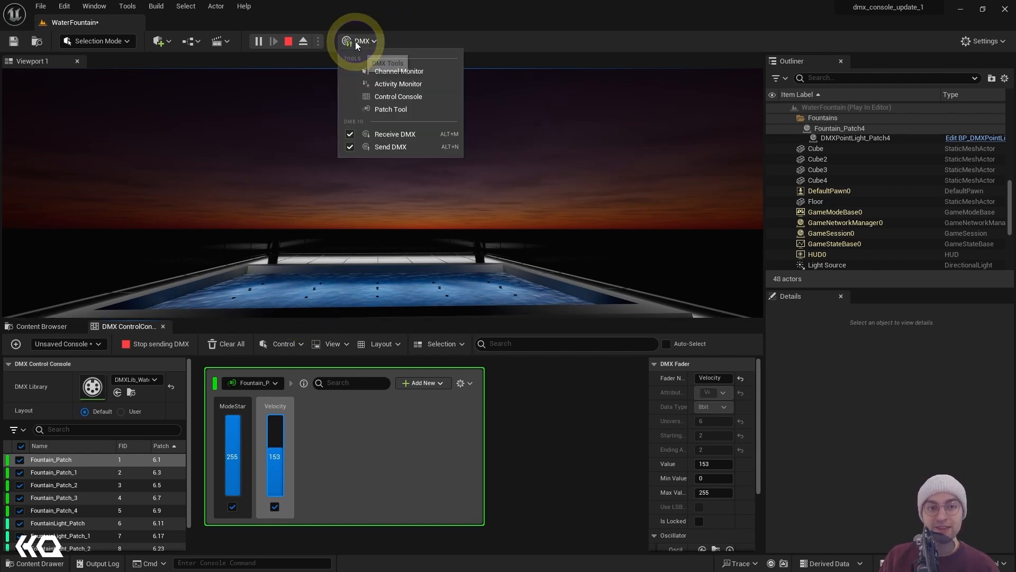
left_click(350, 135)
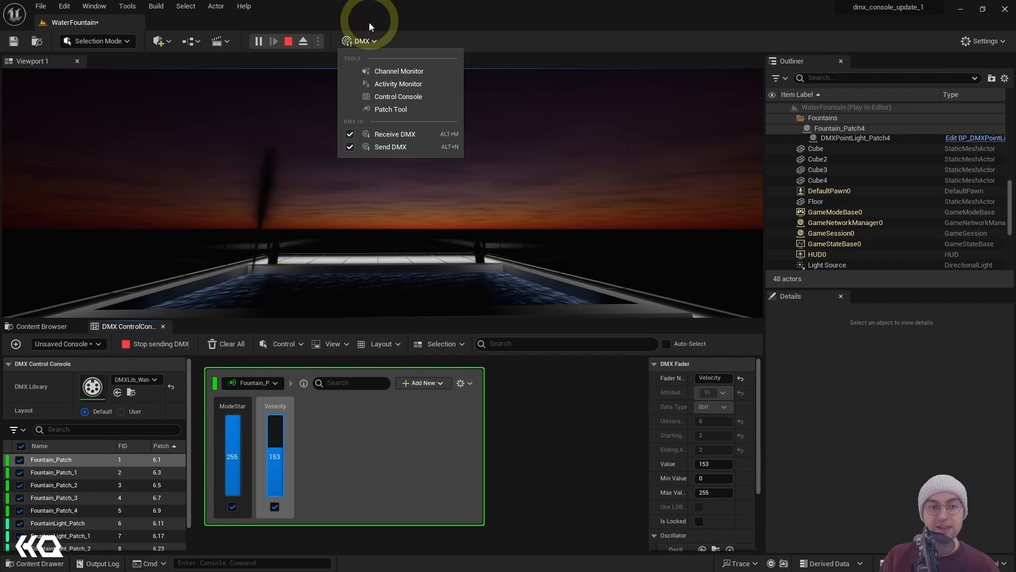
left_click(361, 41)
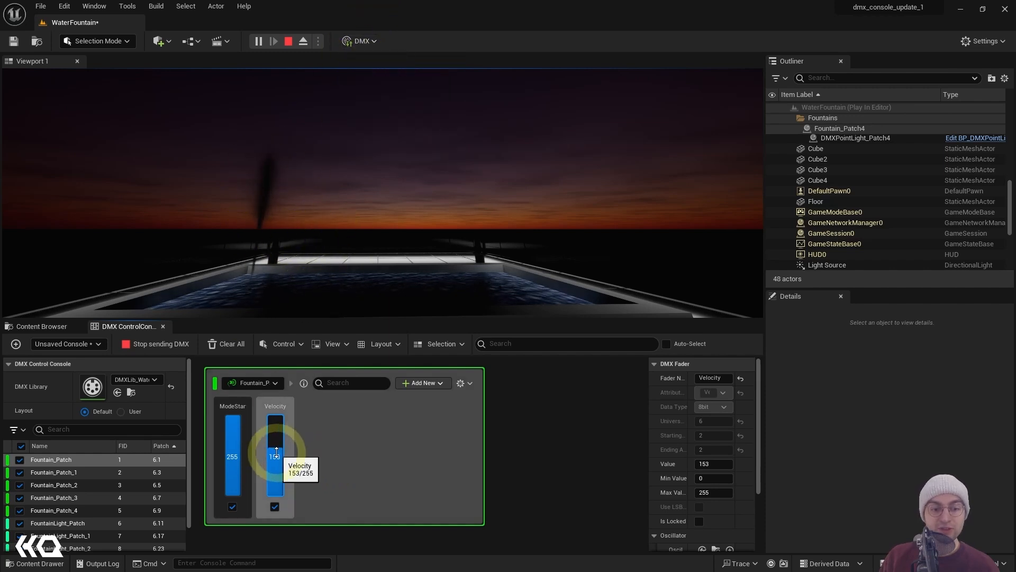
left_click_drag(286, 445, 290, 419)
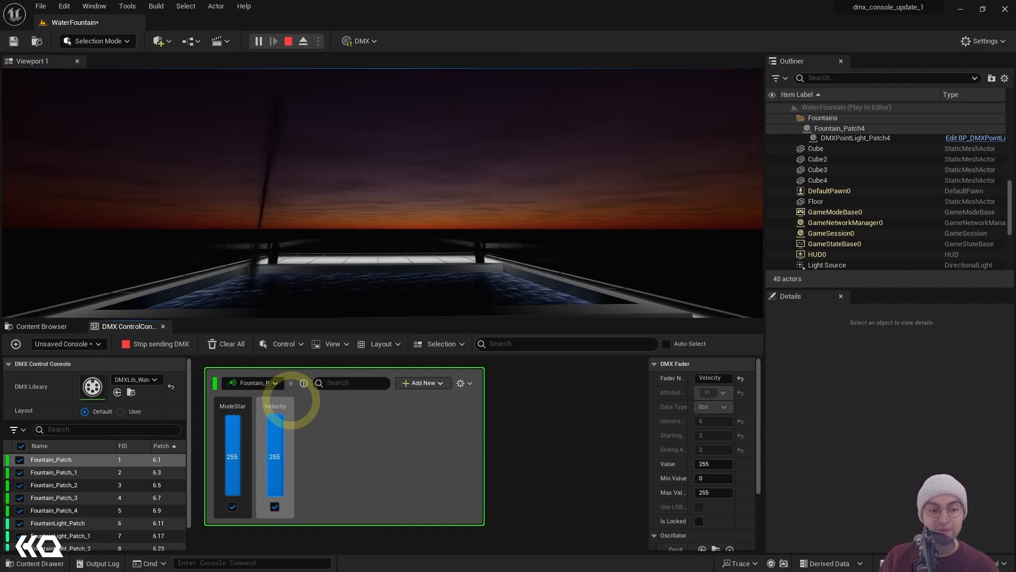
Step: Select Fountain_Patch through Fountain_Patch_4 and raise all their ModeStar and Velocity faders together to 255
left_click(71, 459)
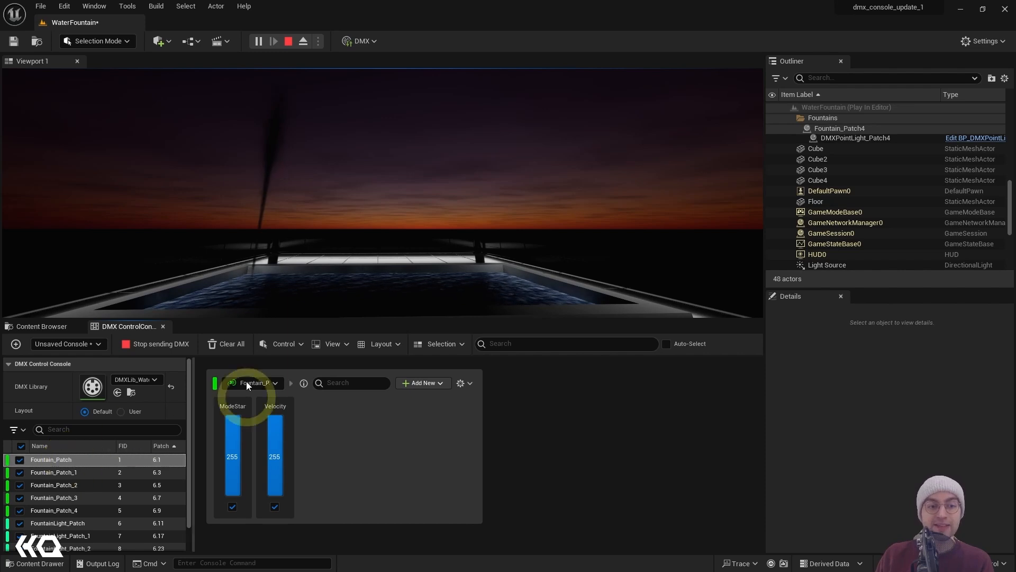
left_click(266, 443)
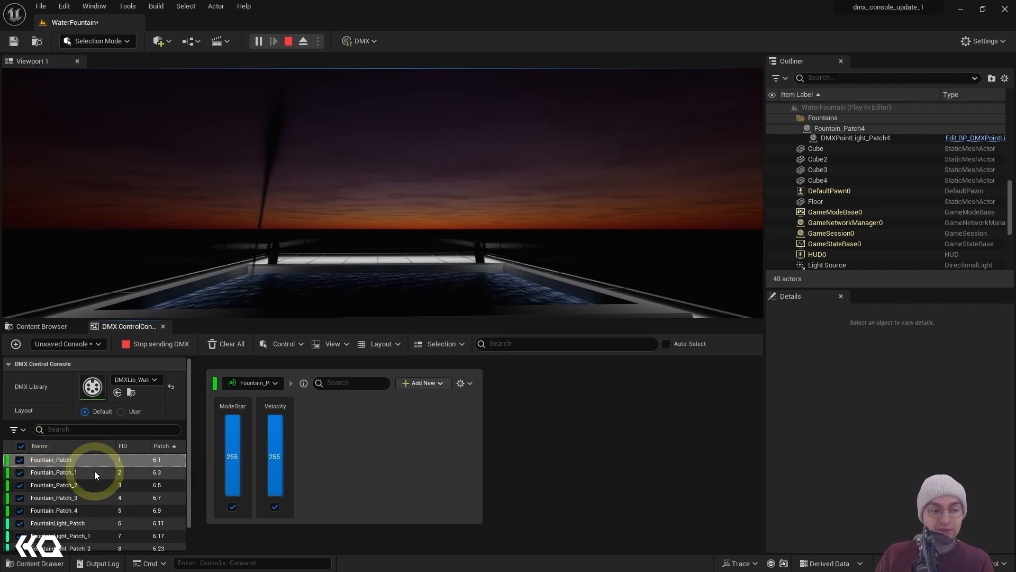
left_click(70, 509, "shift")
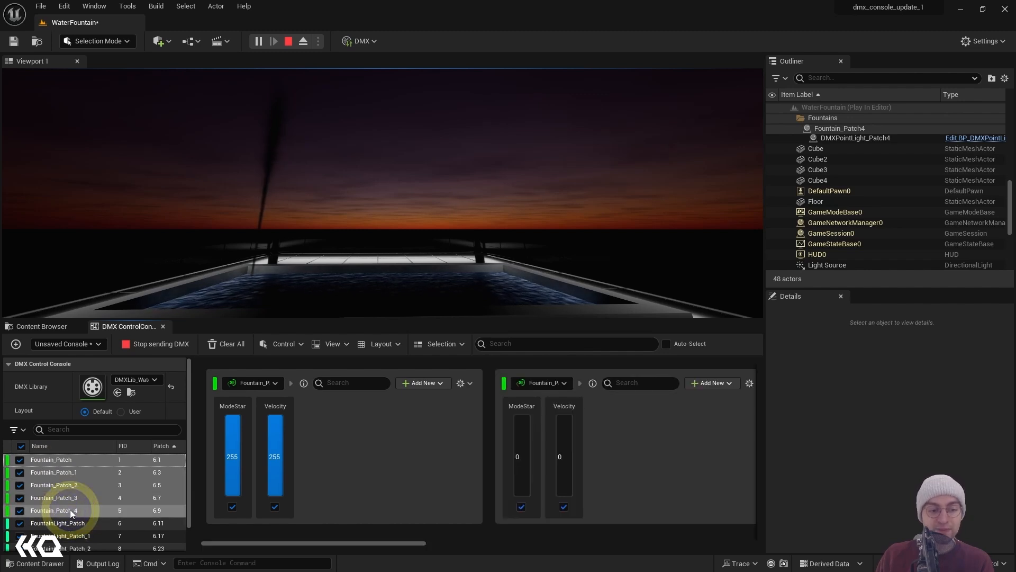
left_click(198, 462)
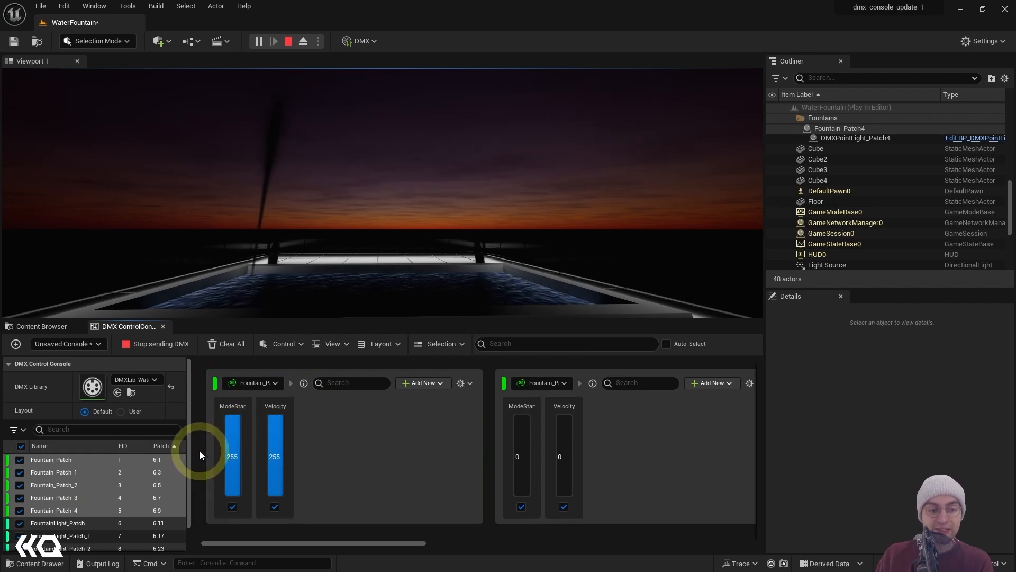
key("ctrl+a")
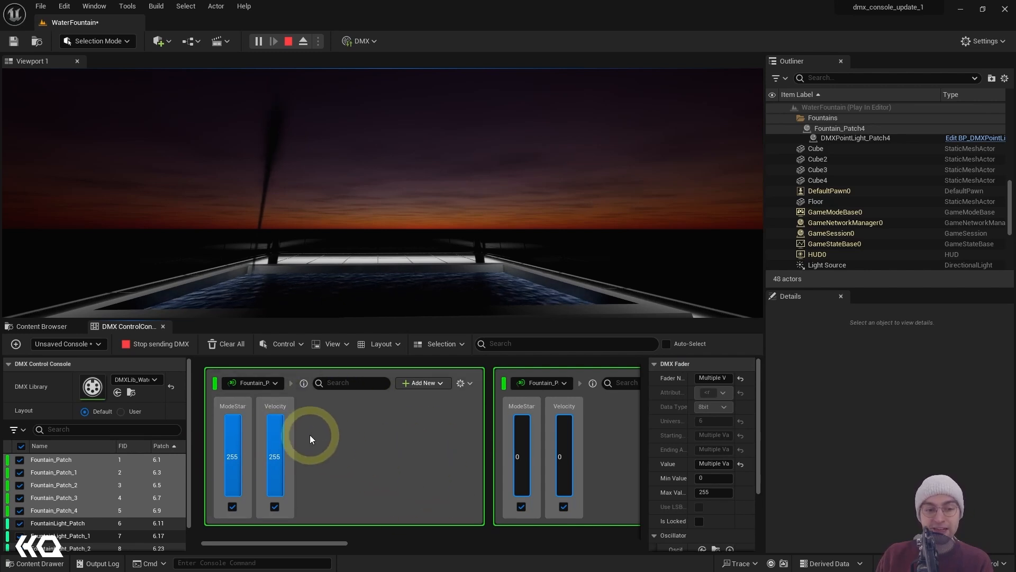
mouse_move(229, 420)
left_mouse_down()
mouse_move(229, 431)
mouse_move(233, 418)
left_mouse_up()
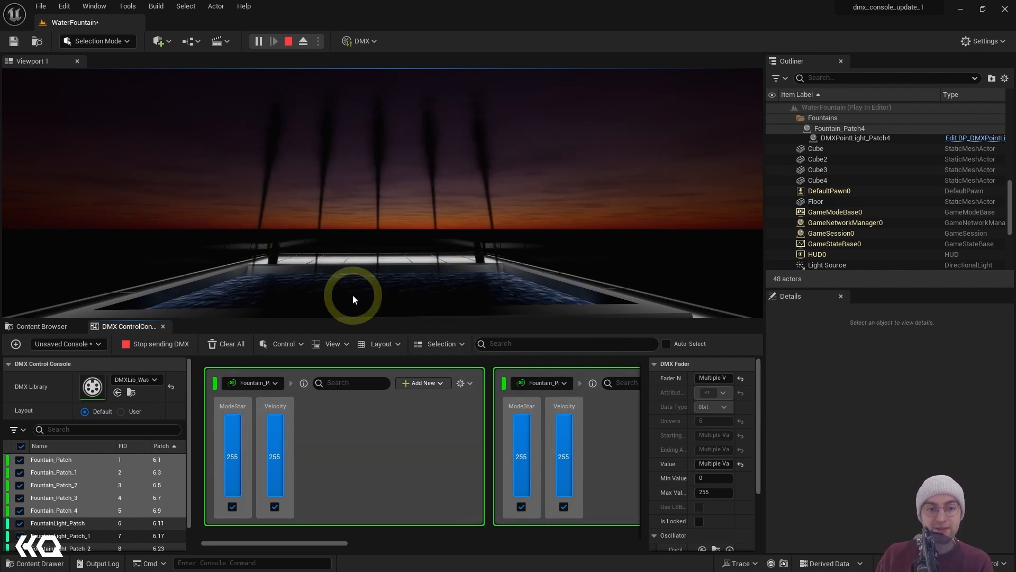
Step: Select FountainLight_Patch through FountainLight_Patch_4 and raise all their faders together to 255
scroll(102, 510, "down", 1)
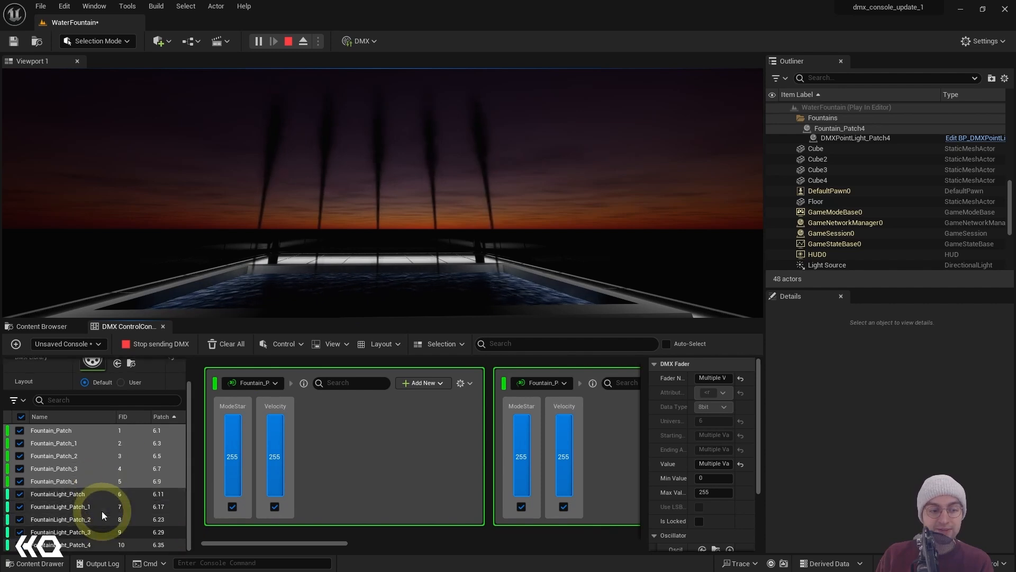
left_click(88, 492)
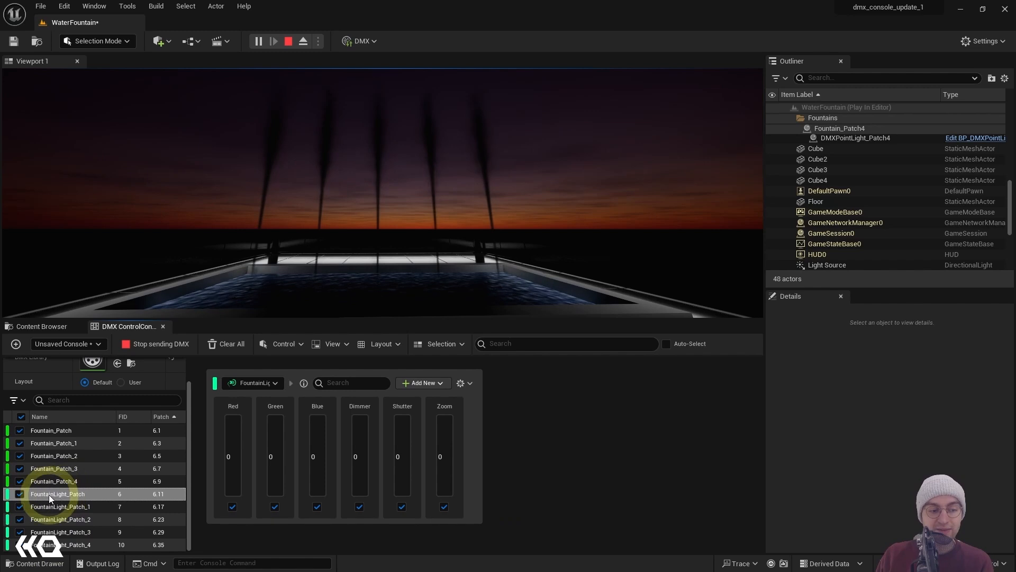
left_click(69, 545, "shift")
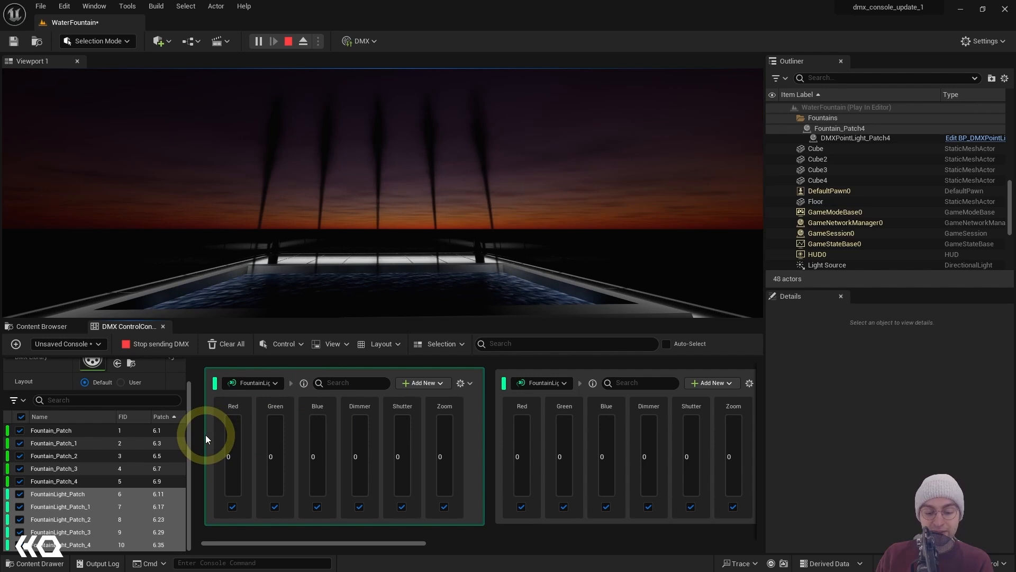
key("ctrl+a")
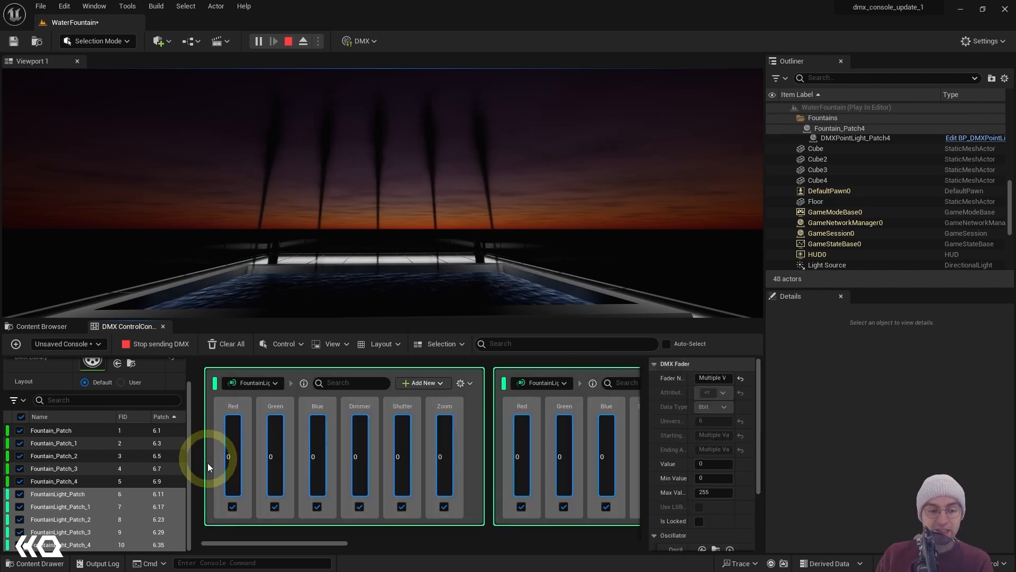
left_click_drag(233, 473, 234, 419)
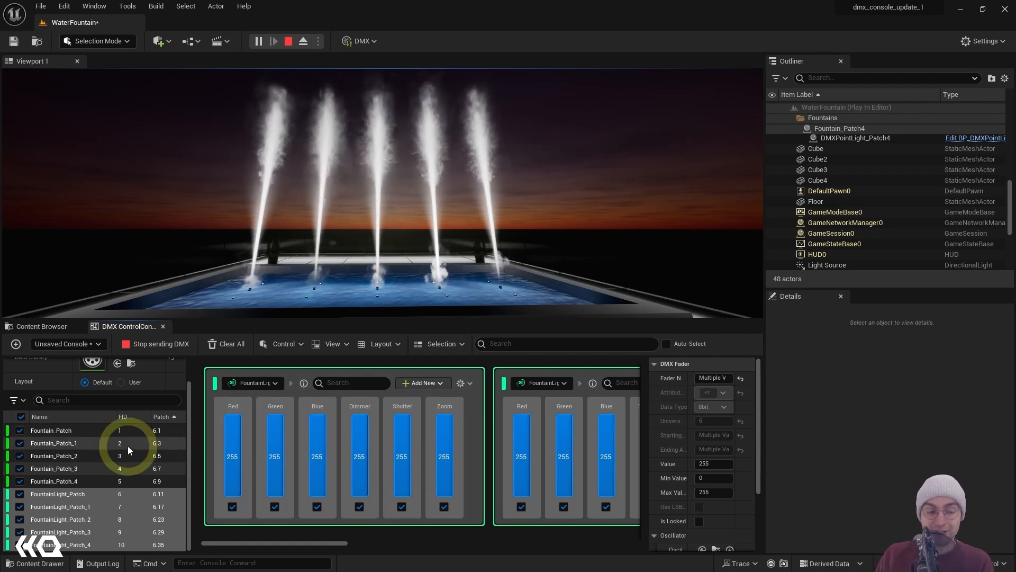
Step: Show the faders of Fountain_Patch alone, and those of Fountain_Patch through Fountain_Patch_4 side by side
left_click(101, 431)
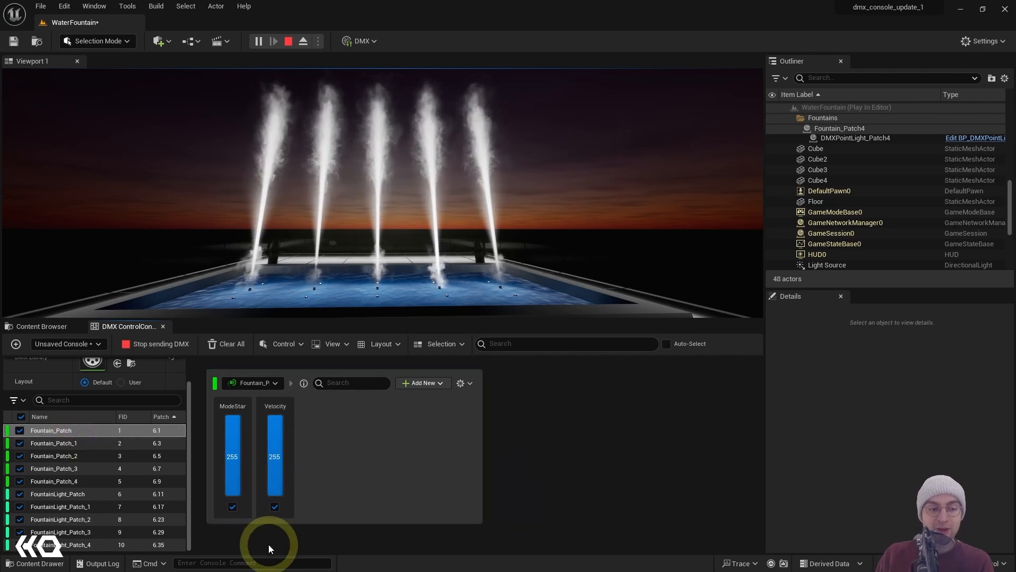
scroll(154, 466, "up", 2)
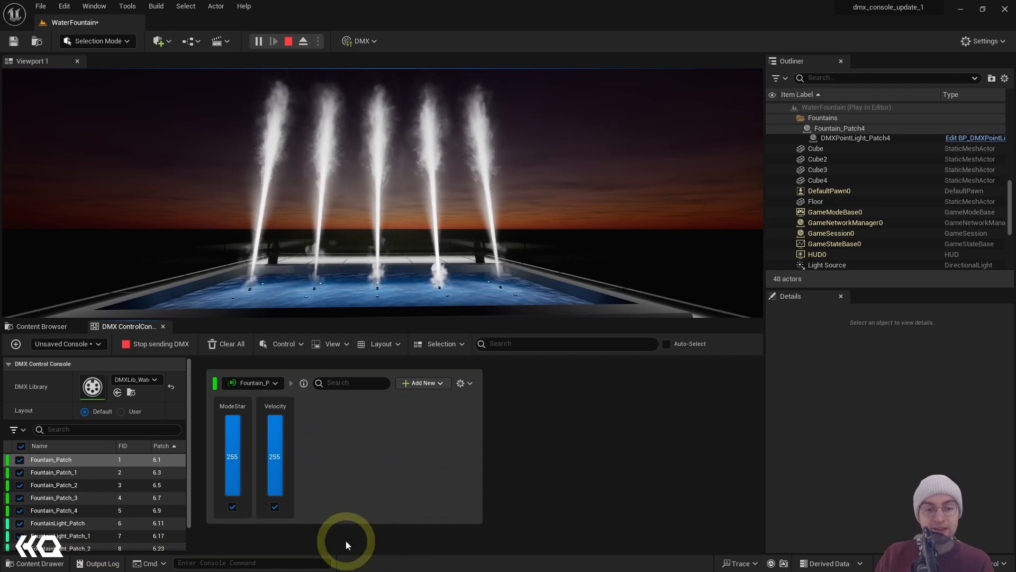
scroll(70, 506, "down", 1)
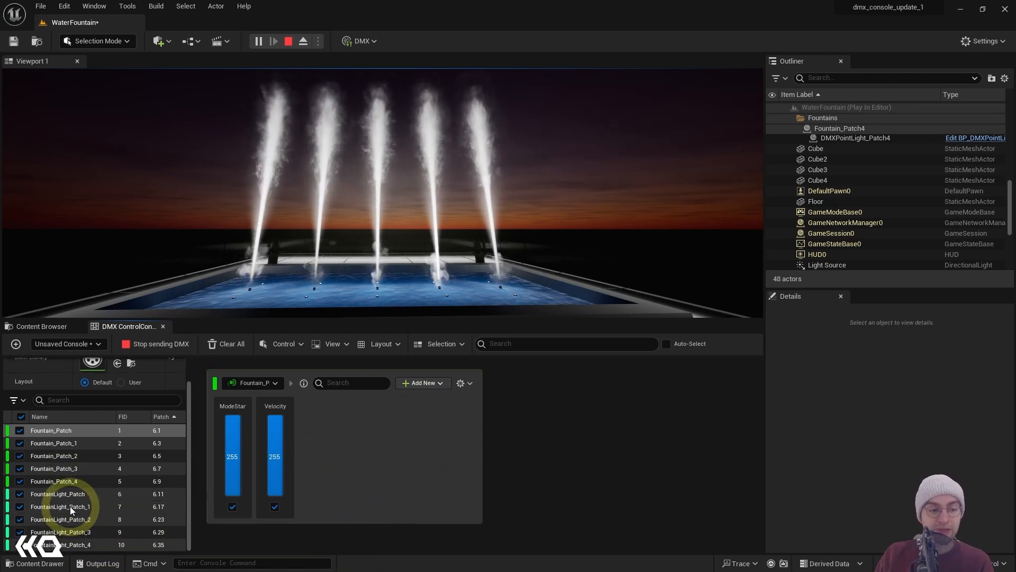
left_click(69, 482, "shift")
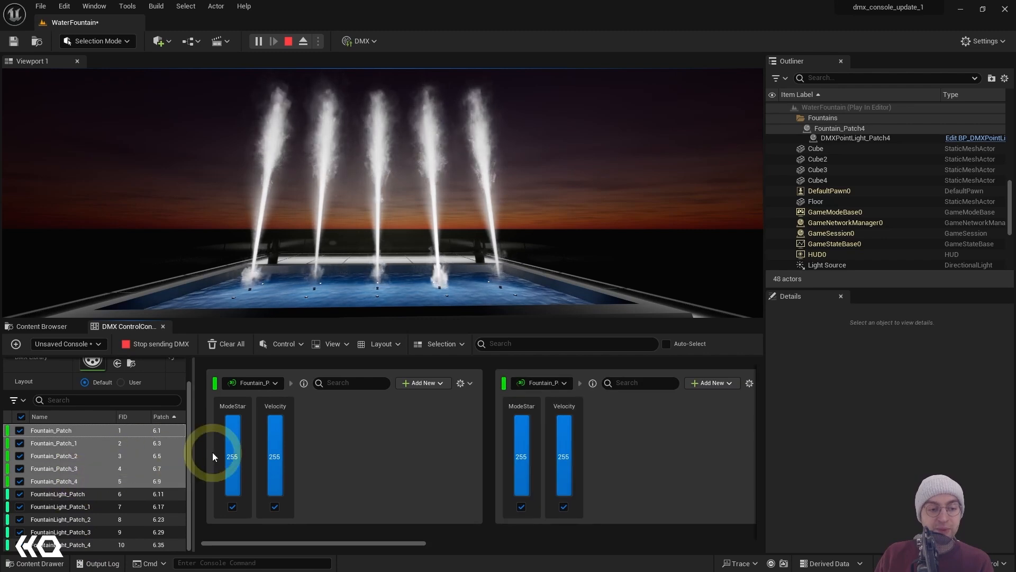
left_click_drag(235, 544, 504, 545)
Step: Add FountainLight_Patch_2, FountainLight_Patch and FountainLight_Patch_4 to the patch selection and look over the displayed faders
left_click(75, 521, "ctrl")
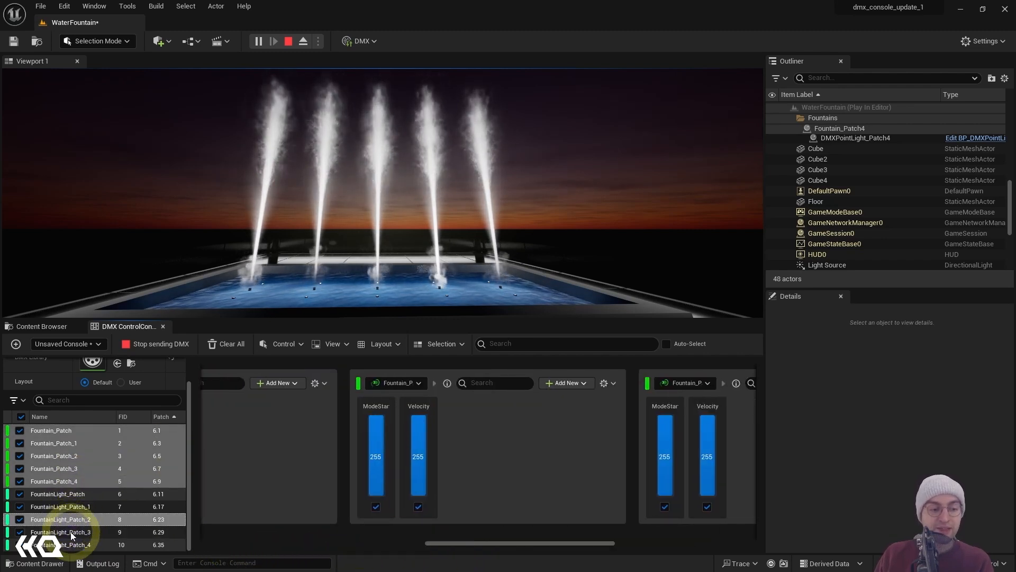
left_click(84, 493, "ctrl")
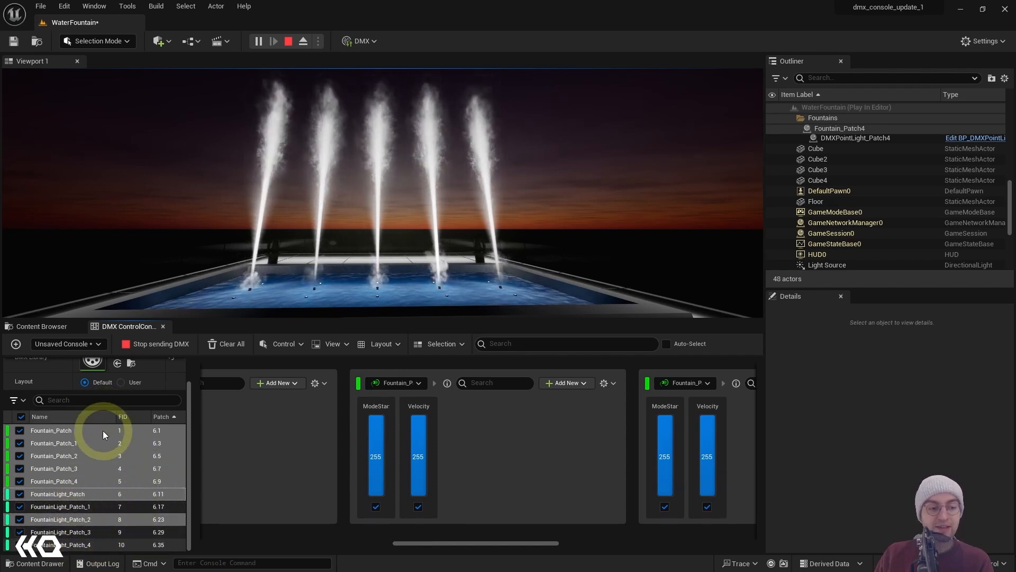
left_click(90, 547, "ctrl")
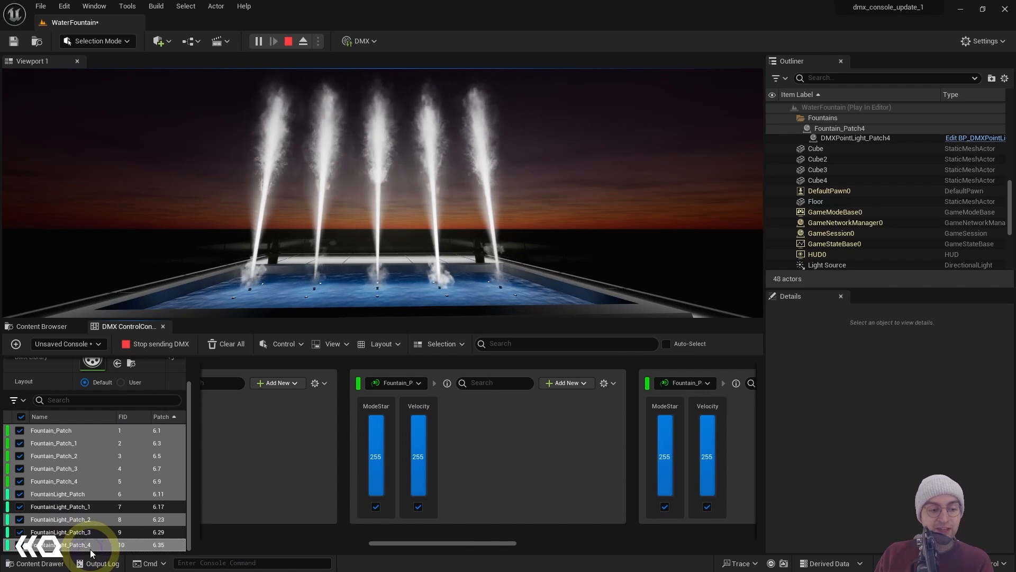
left_click_drag(383, 545, 277, 538)
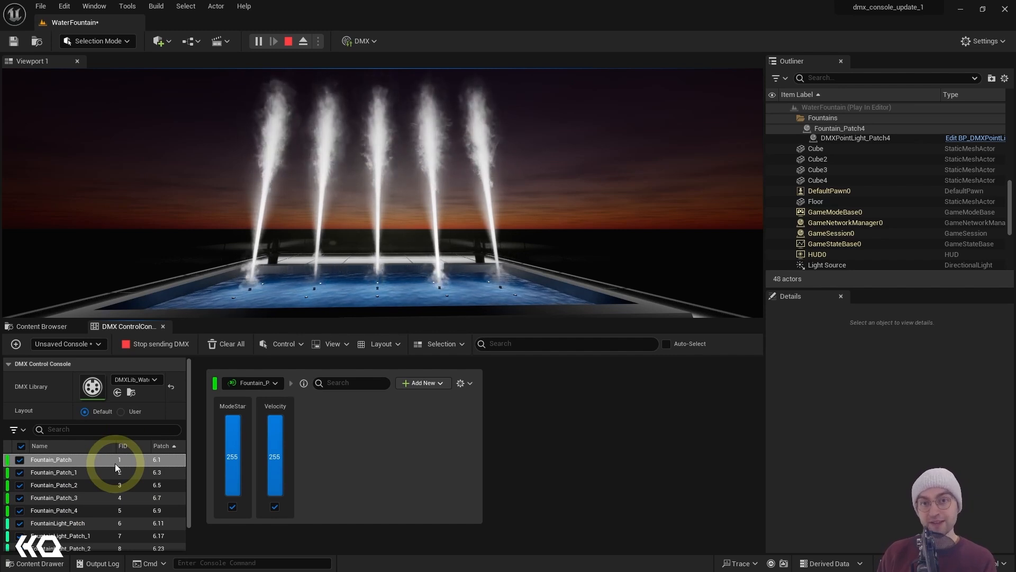
Step: Switch the console from the Default to the User layout and check that selecting individual fountain patches displays faders
left_click(120, 412)
left_click(86, 498)
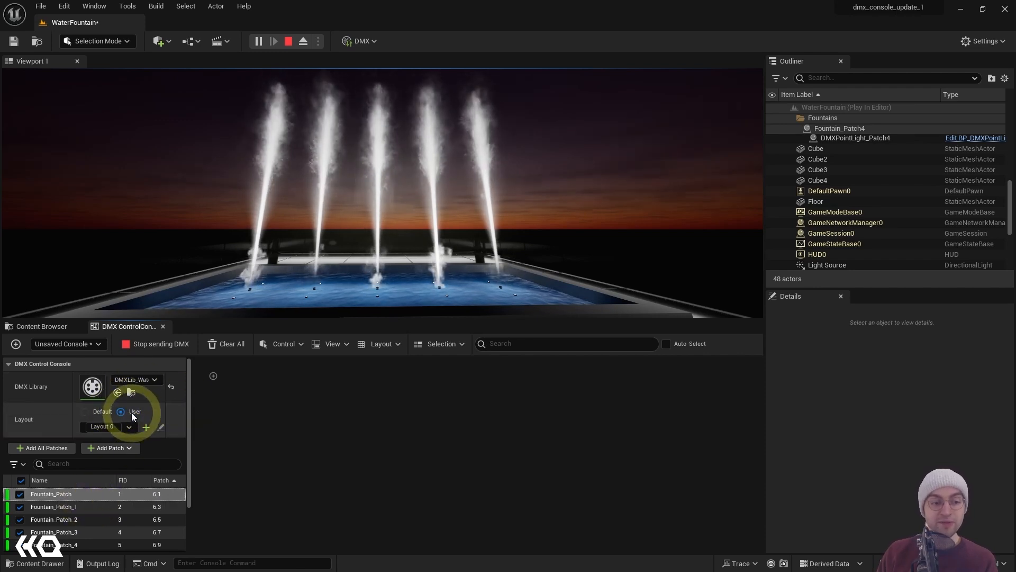
scroll(94, 491, "down", 3)
left_click(93, 443)
left_click(84, 458)
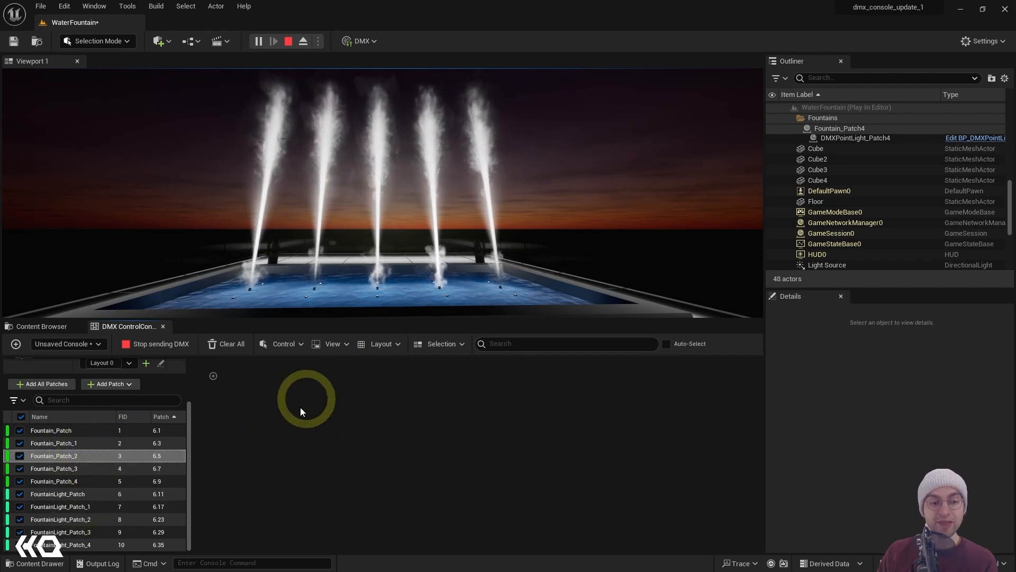
scroll(157, 473, "up", 3)
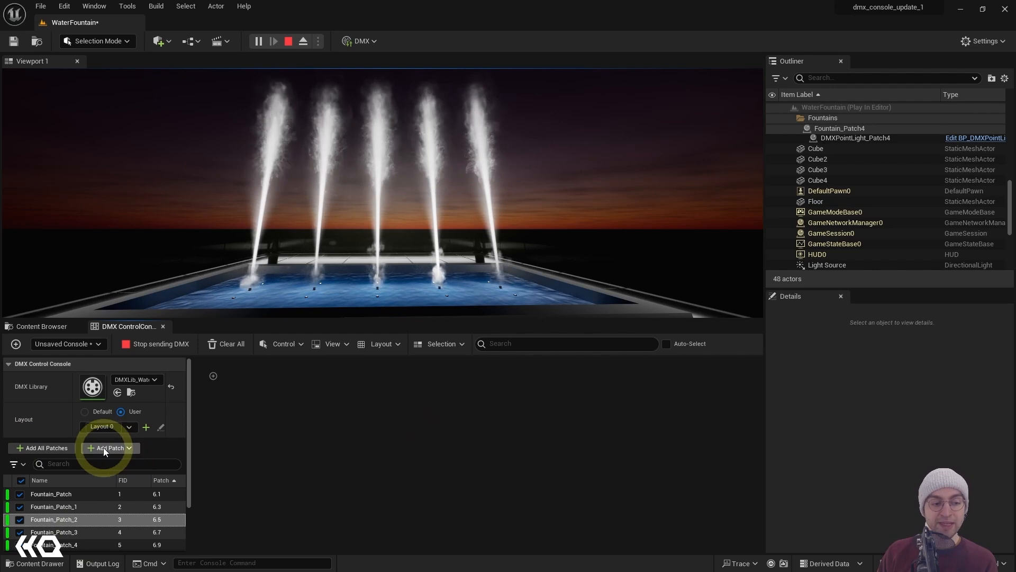
Step: Add Fountain_Patch to the user layout in a new row
left_click(53, 494)
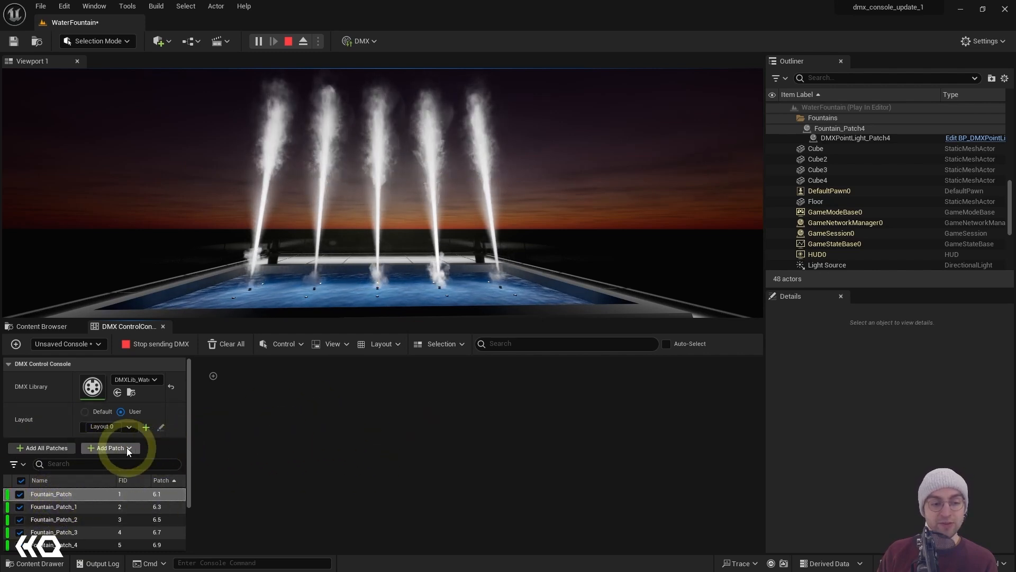
left_click(109, 448)
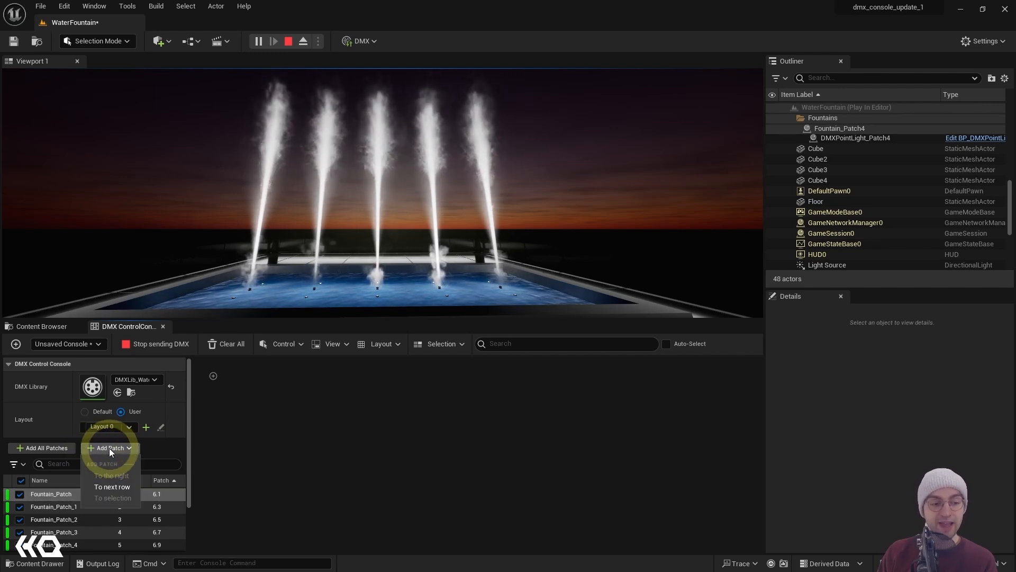
left_click(112, 487)
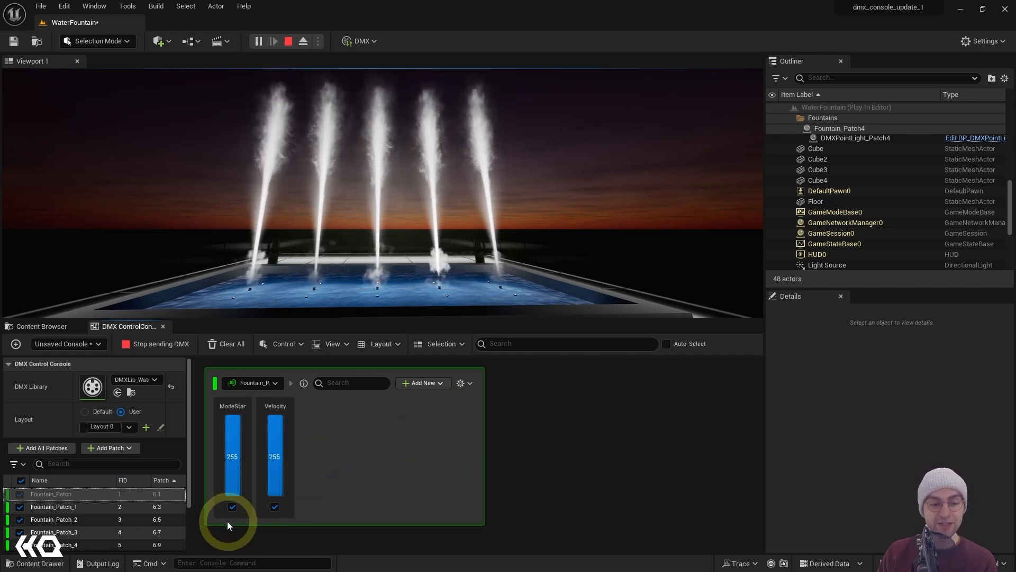
Step: Add Fountain_Patch_1 to the next row of the user layout and look over both fader groups
scroll(122, 523, "down", 2)
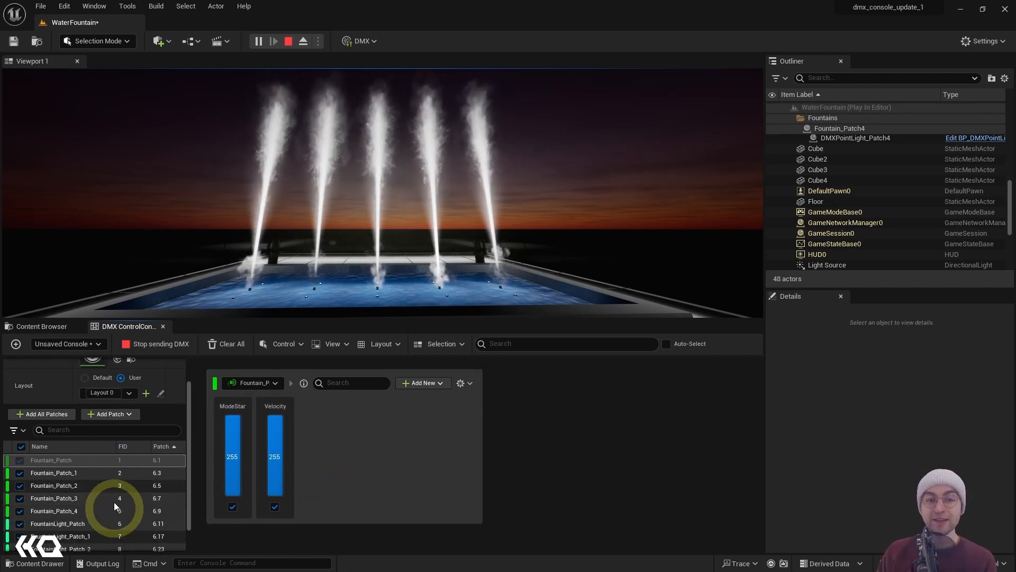
left_click(44, 475)
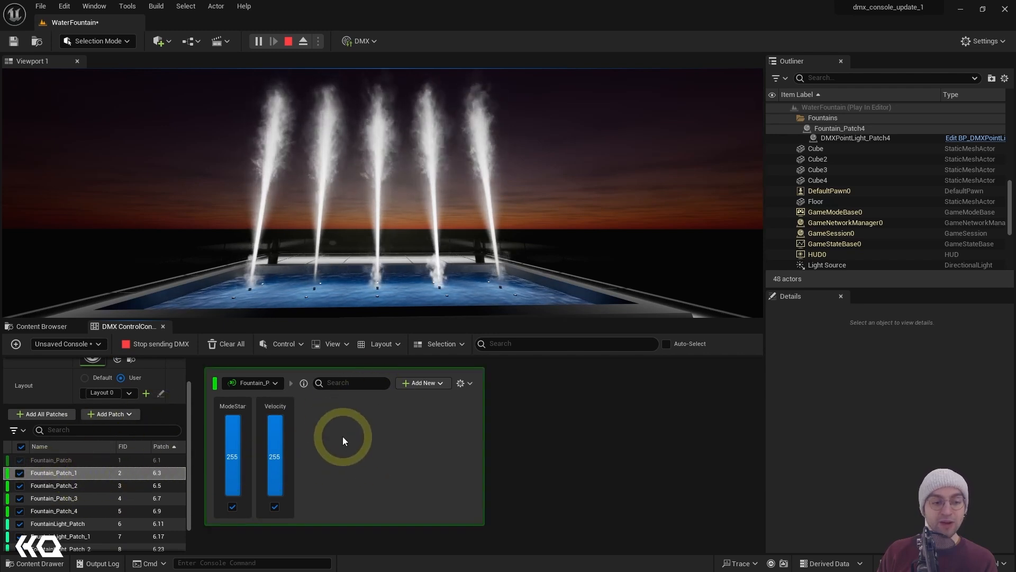
left_click(105, 414)
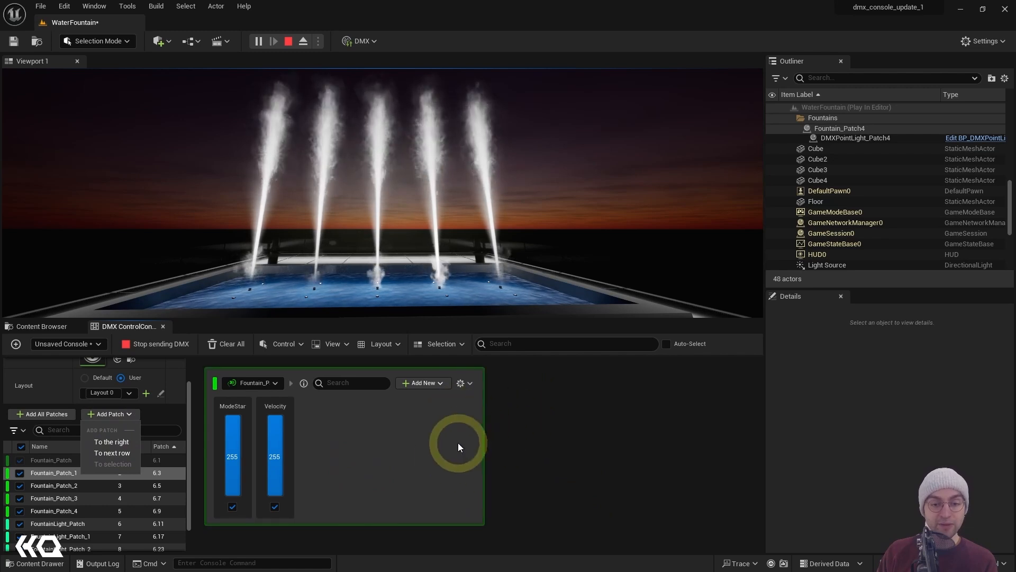
left_click(110, 454)
scroll(366, 466, "down", 4)
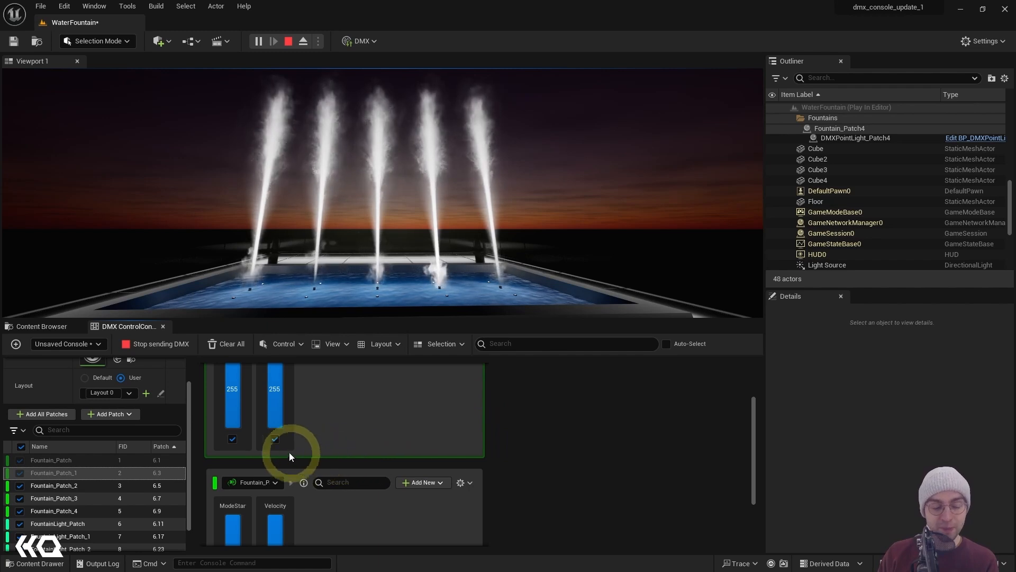
scroll(251, 456, "up", 1)
scroll(171, 446, "up", 1)
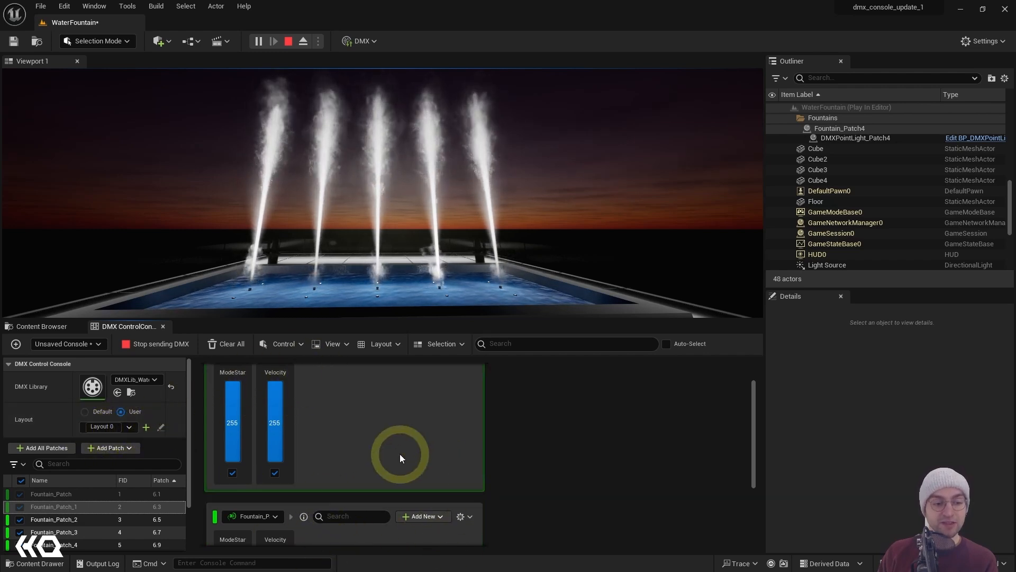
scroll(440, 419, "down", 2)
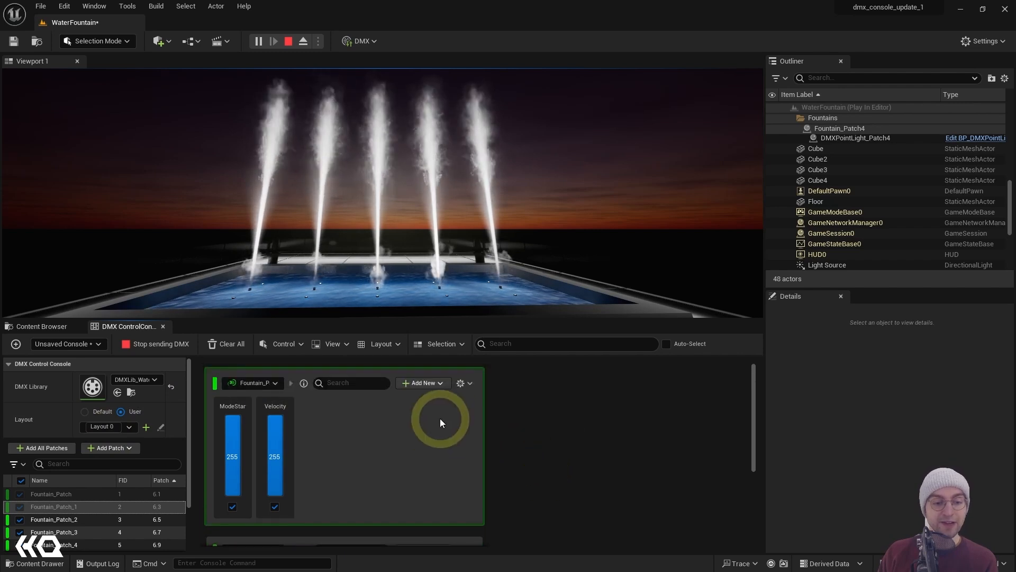
scroll(440, 418, "down", 2)
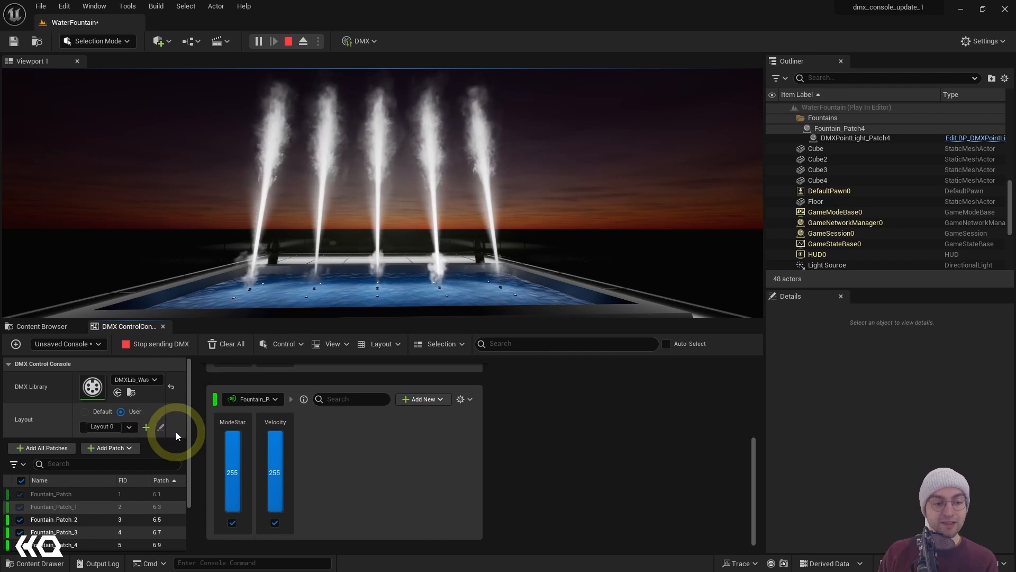
Step: Rename the current user layout to "Custom Layout 1" and check it in the list of layouts
left_click_drag(113, 426, 74, 425)
key("BackSpace")
type("Custom LKa")
key("BackSpace")
key("BackSpace")
type("ayout 1")
key("Return")
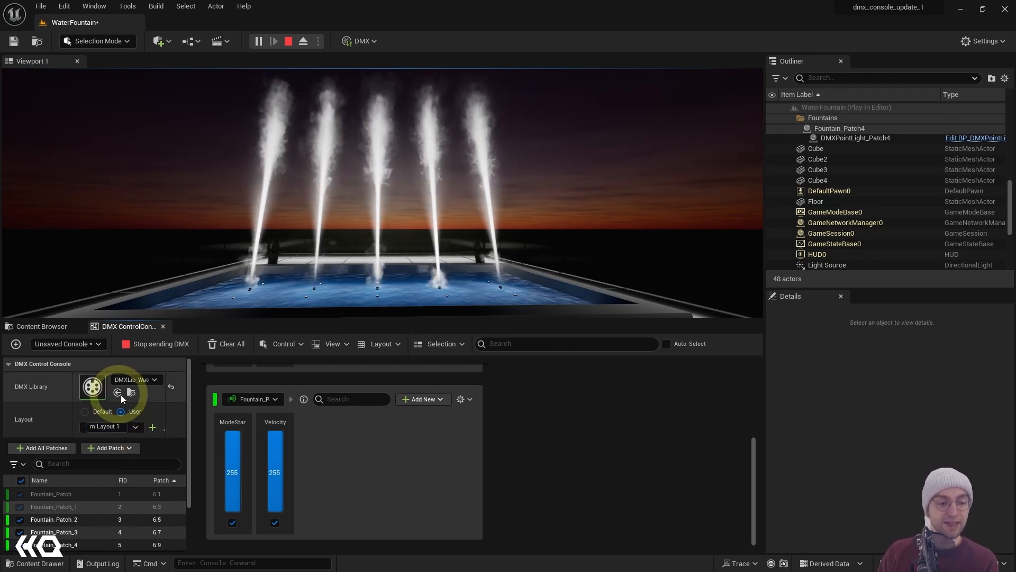
left_click(144, 428)
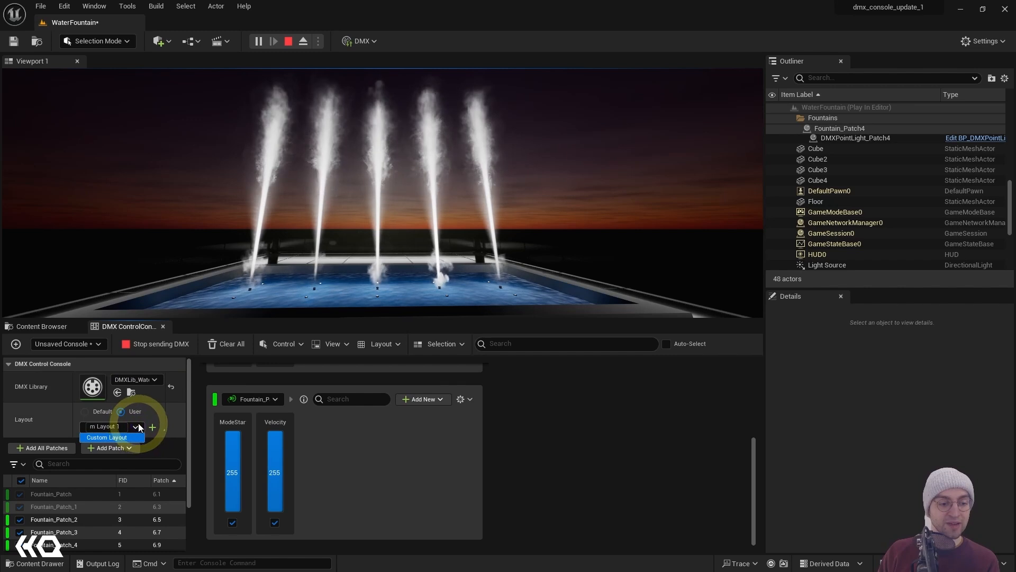
left_click(107, 437)
left_click(196, 394)
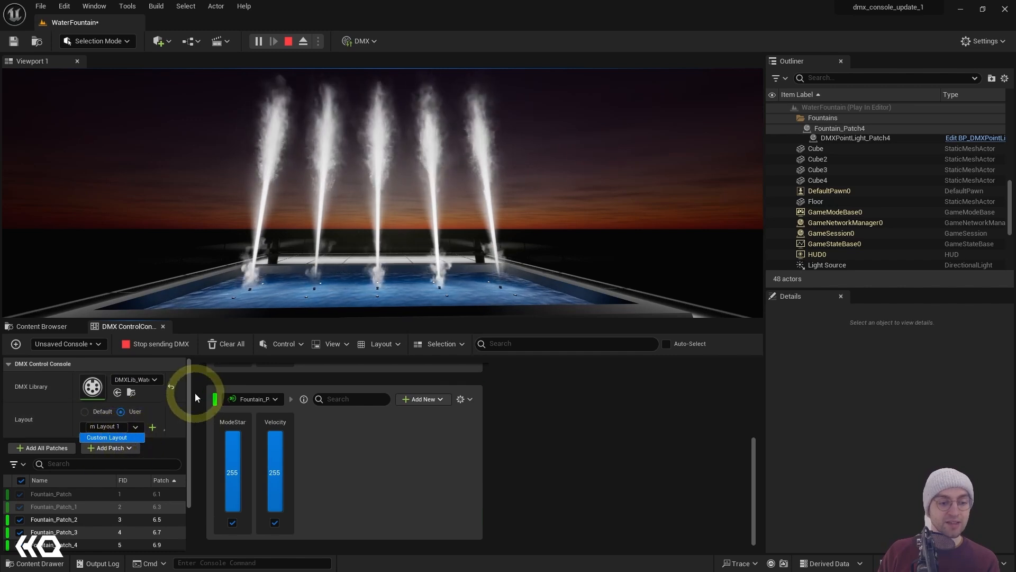
Step: Create a second user layout and try switching between Custom Layout 1 and Layout 1
left_click(146, 428)
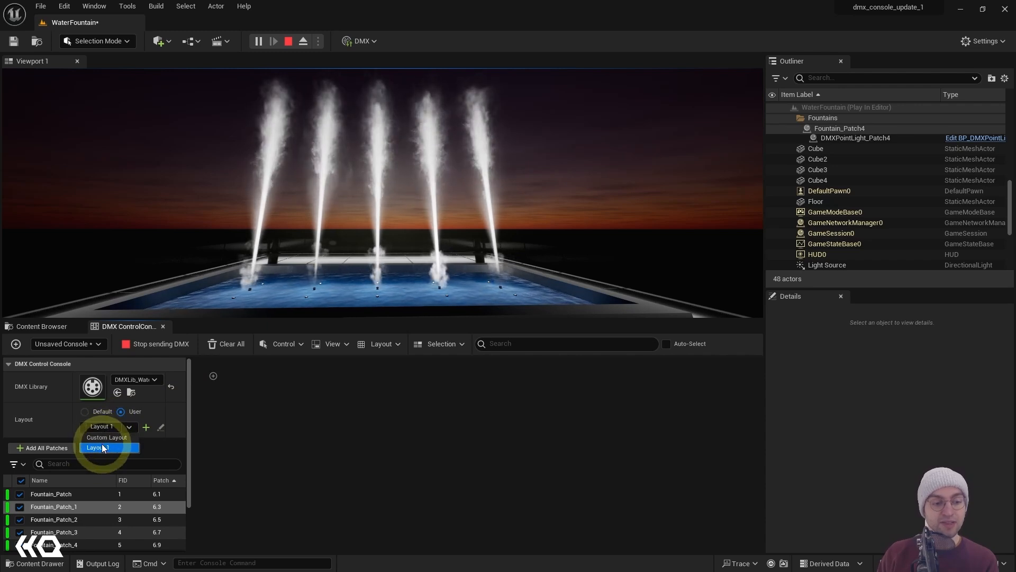
left_click(102, 435)
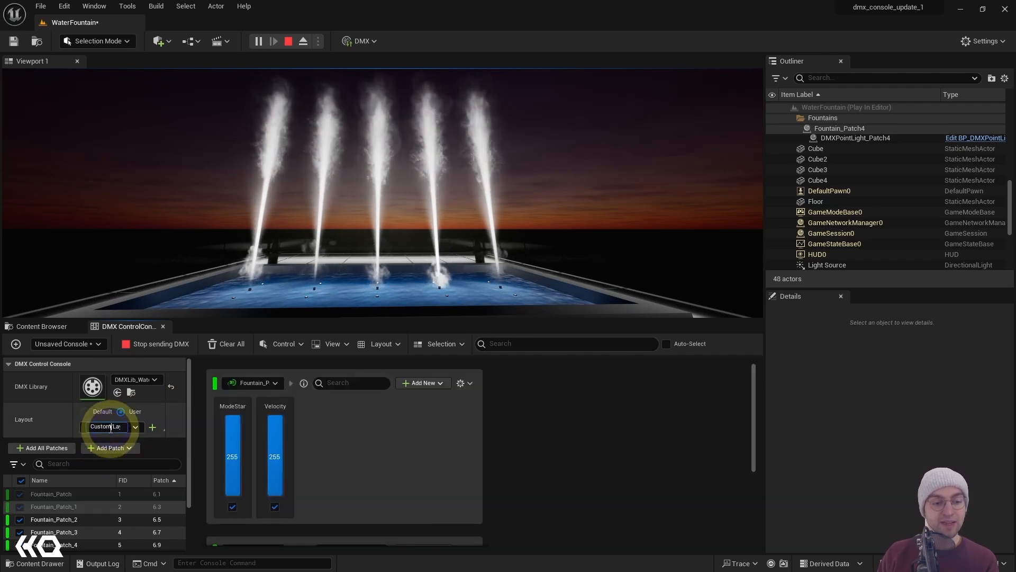
left_click(133, 435)
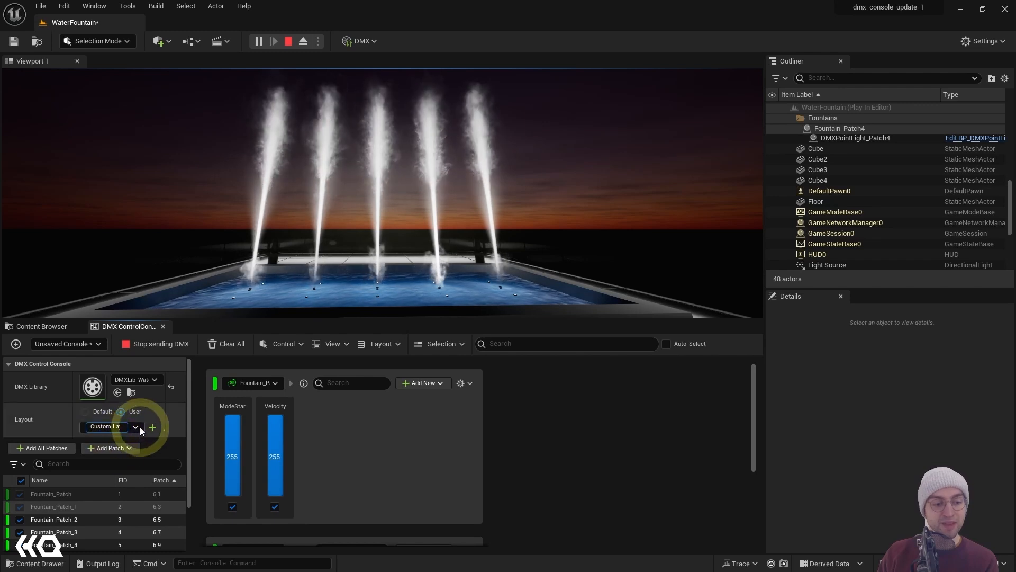
left_click(137, 427)
left_click(92, 448)
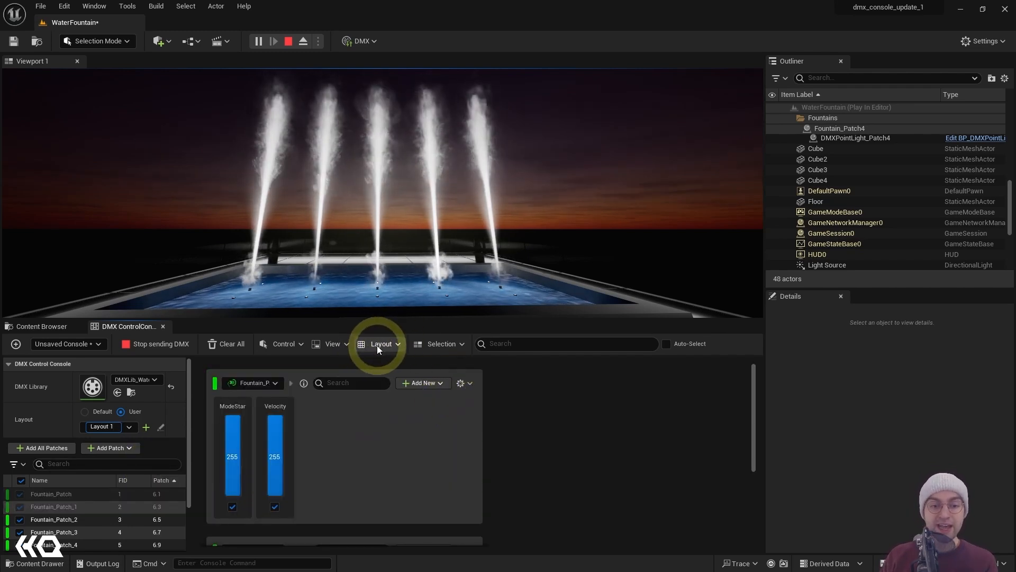
Step: Try arranging the fader groups with the Horizontal layout mode and return to Grid
left_click(377, 344)
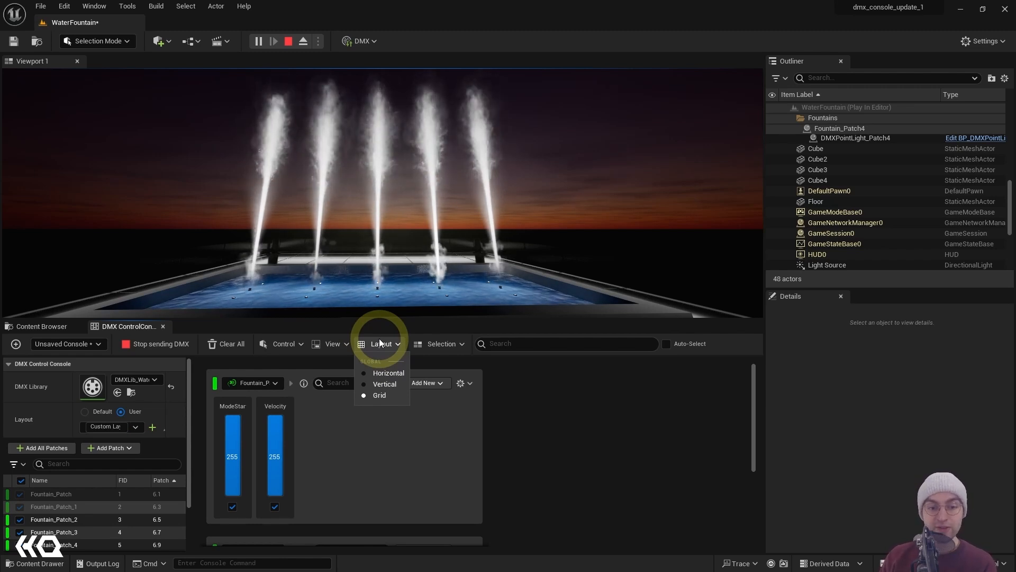
left_click(390, 374)
scroll(432, 430, "down", 2)
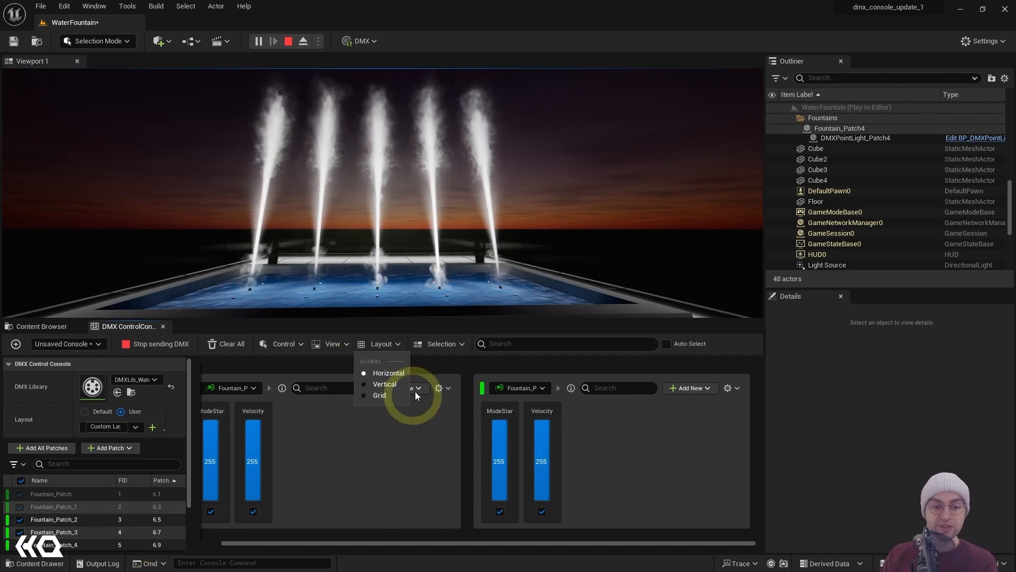
left_click(389, 396)
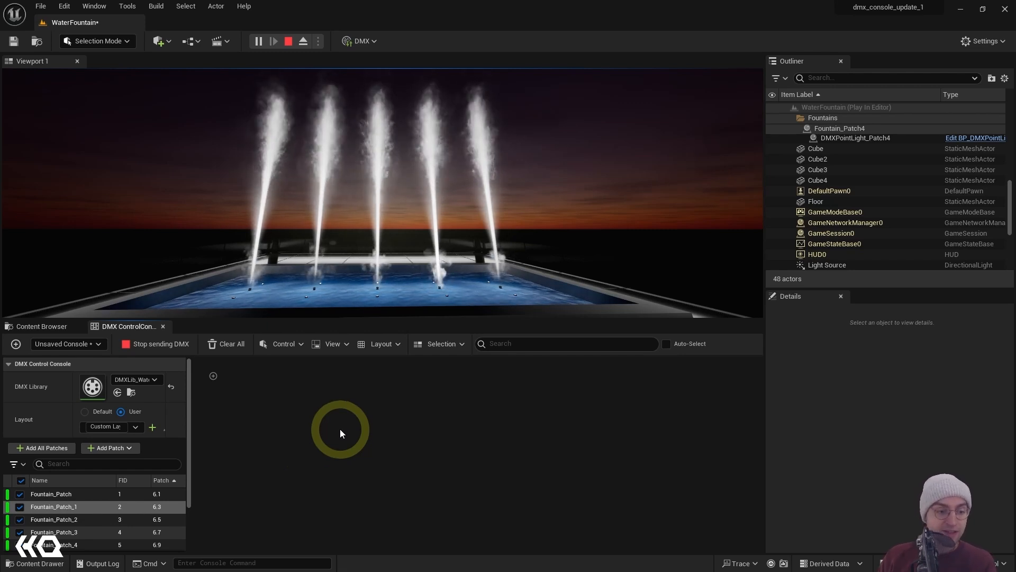
Step: Switch the console back to the Default layout and select Fountain_Patch through Fountain_Patch_4
left_click(87, 411)
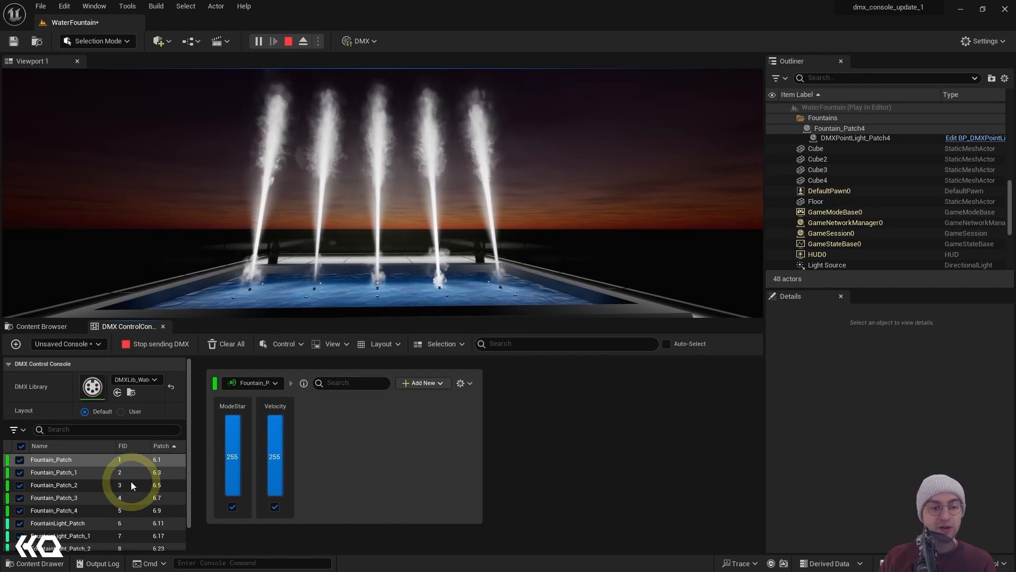
left_click(59, 511, "shift")
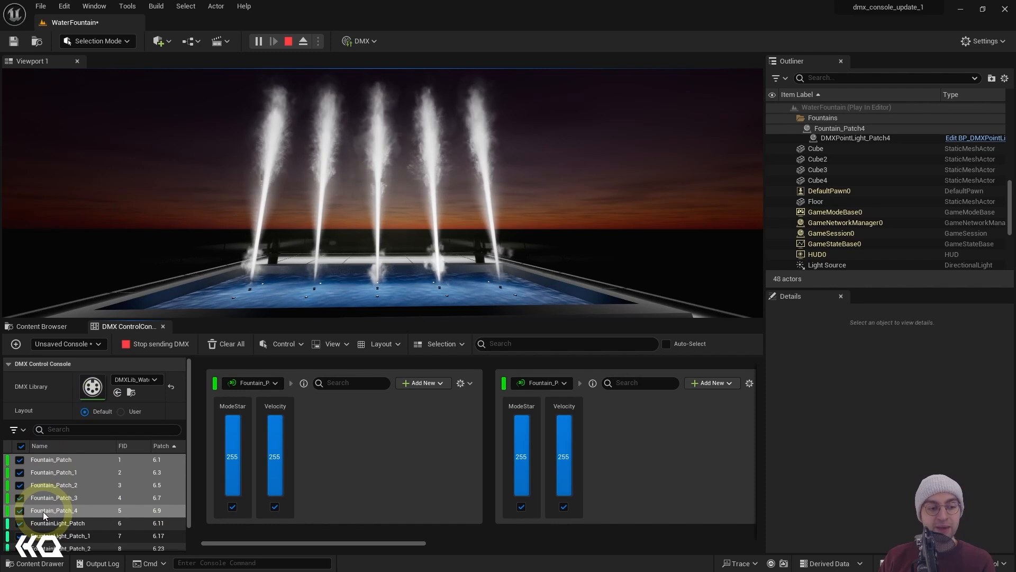
left_click(57, 458)
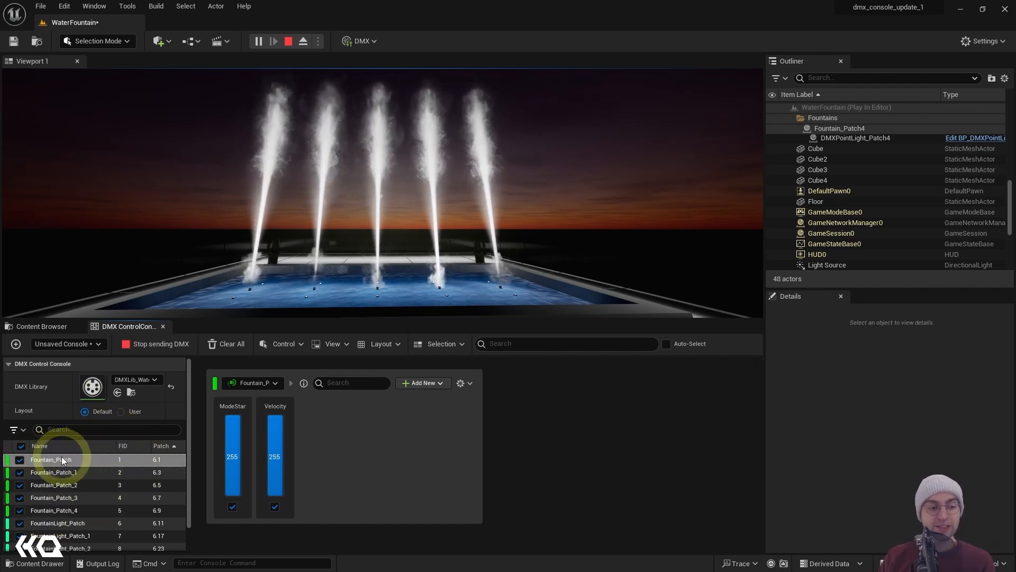
left_click(54, 510, "shift")
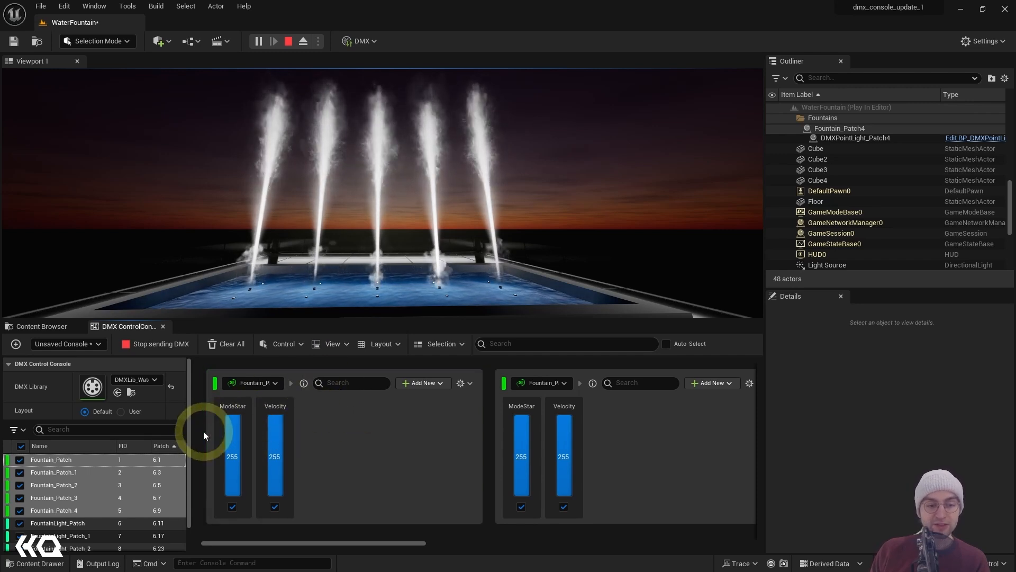
Step: Select all faders of Fountain_Patch through Fountain_Patch_4, try moving them together, and return them to 255
left_click(115, 462)
left_click(83, 511, "shift")
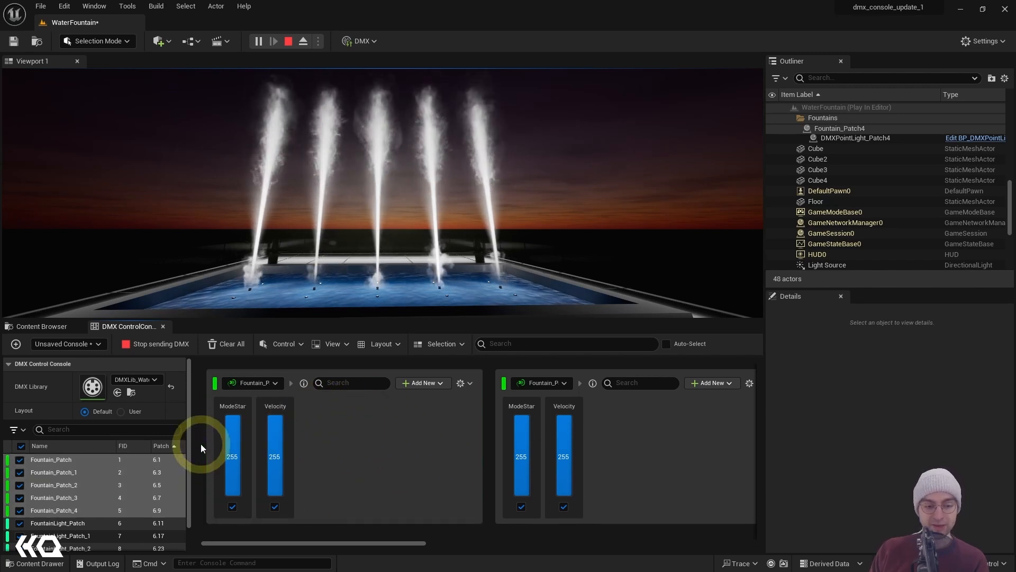
key("ctrl+a")
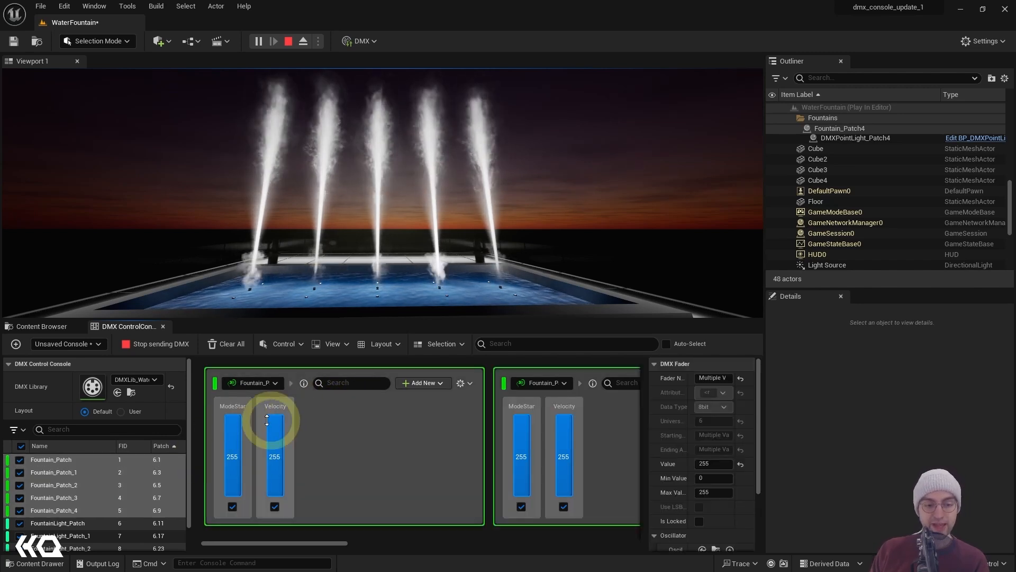
left_click_drag(235, 421, 303, 443)
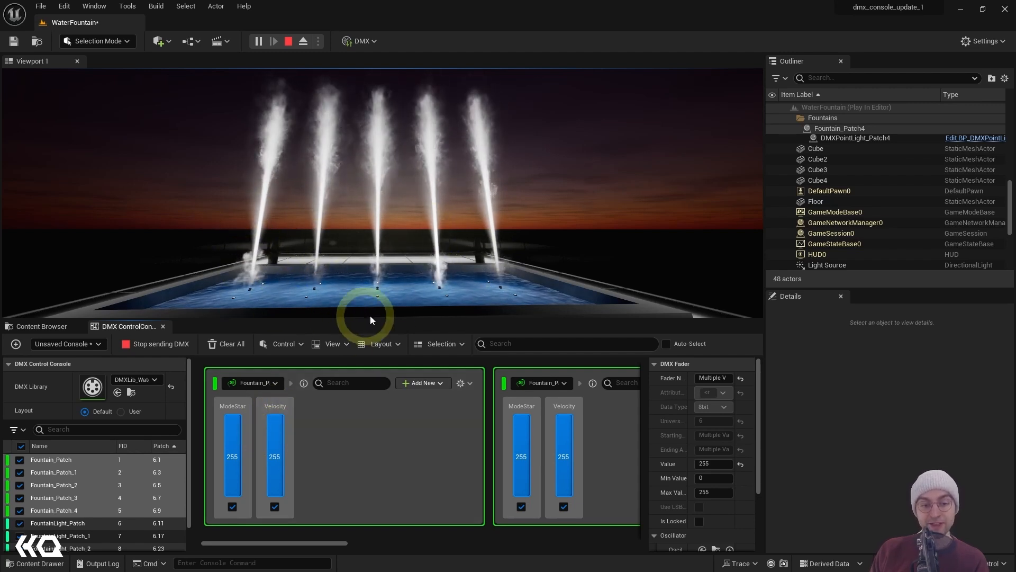
left_click_drag(233, 431, 238, 404)
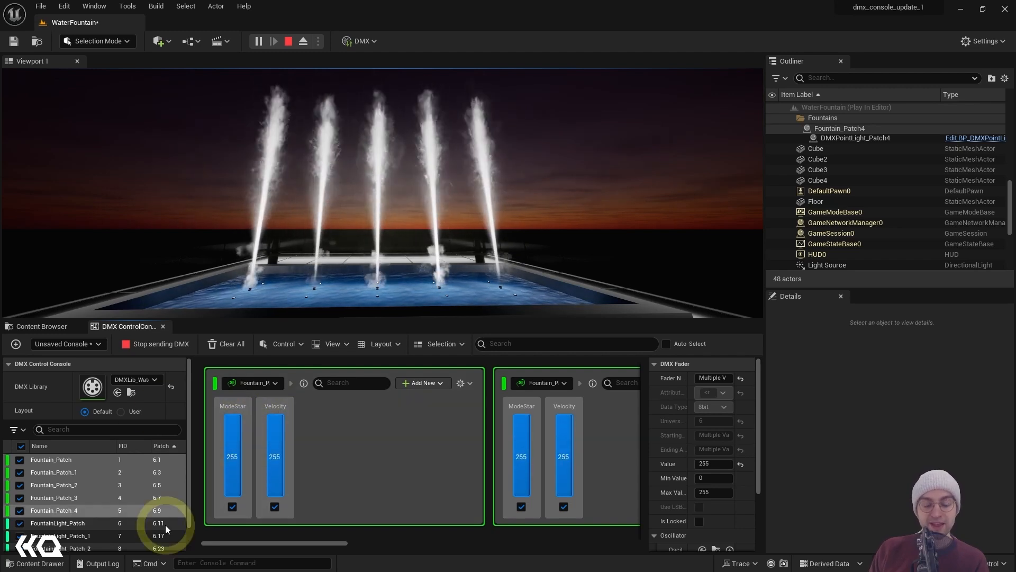
Step: Filter the console's faders by "velo", select all Velocity faders, and try moving them together before returning them to 255
left_click(515, 341)
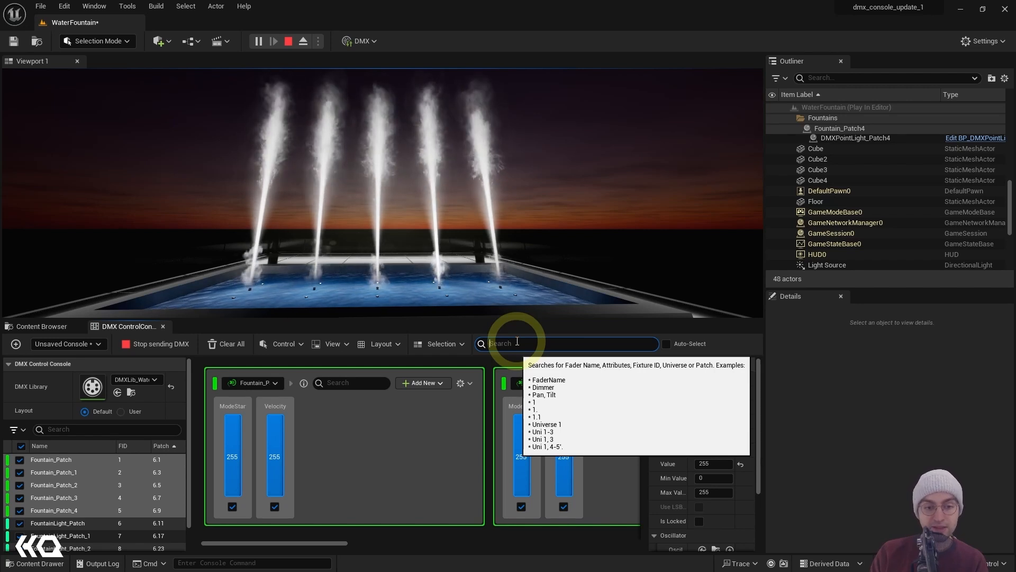
type("ve")
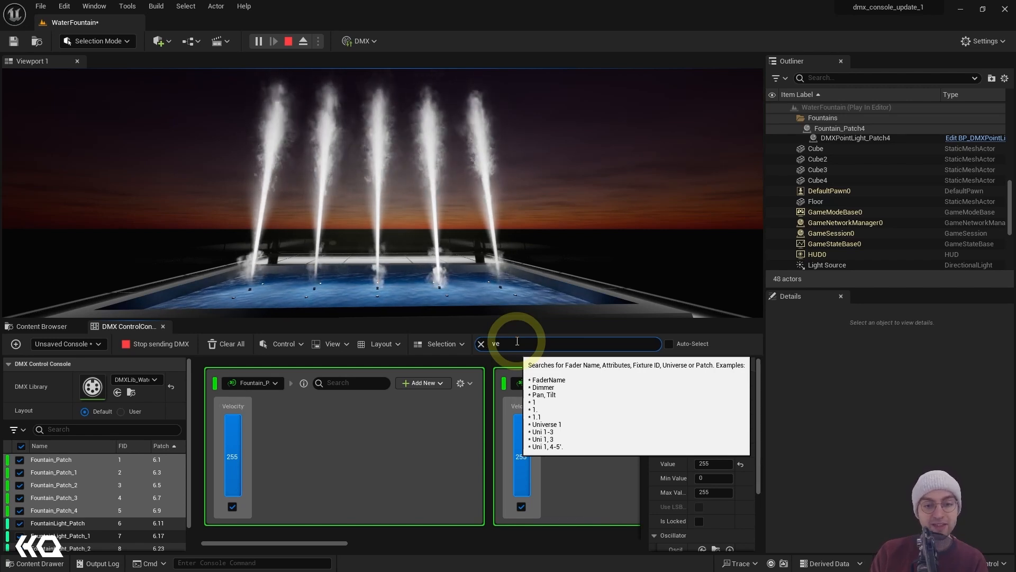
type("lo")
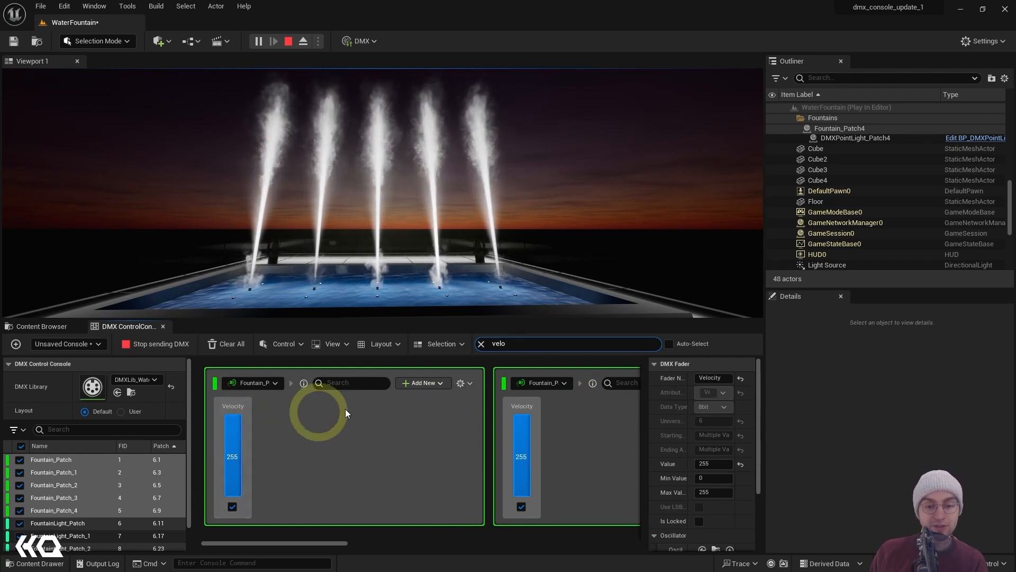
left_click(199, 434)
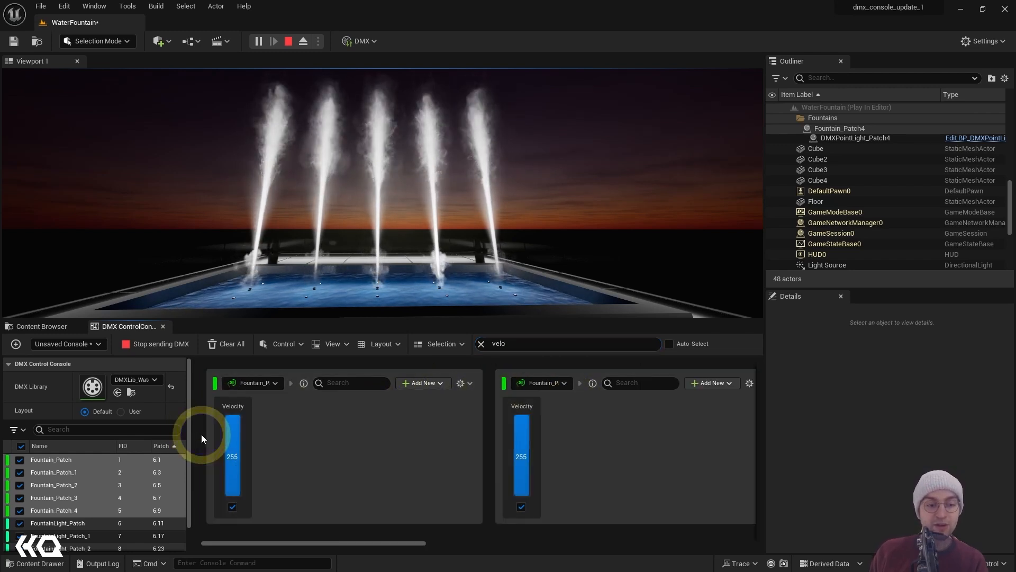
key("ctrl+a")
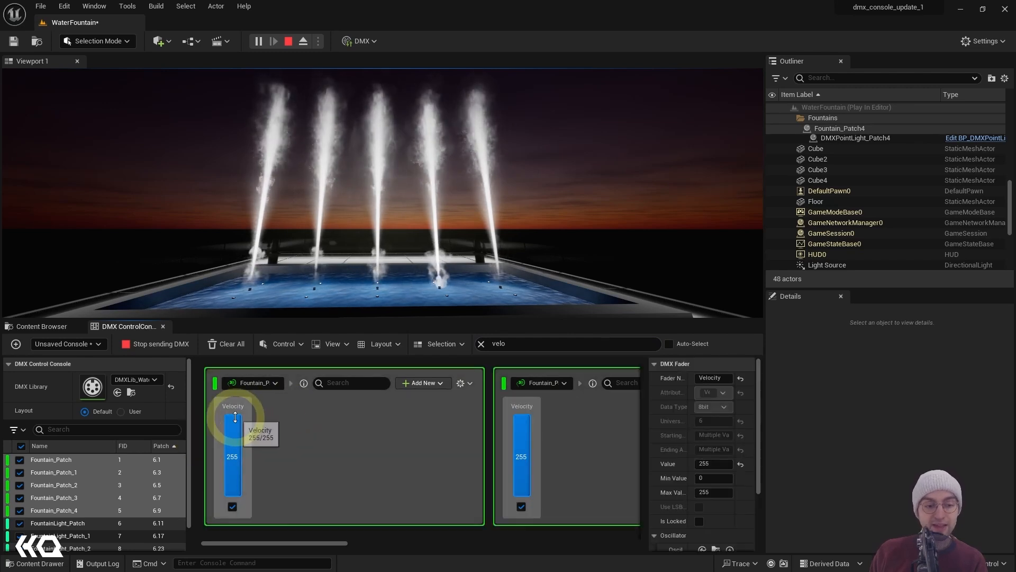
mouse_move(236, 419)
left_mouse_down()
mouse_move(233, 457)
mouse_move(239, 405)
left_mouse_up()
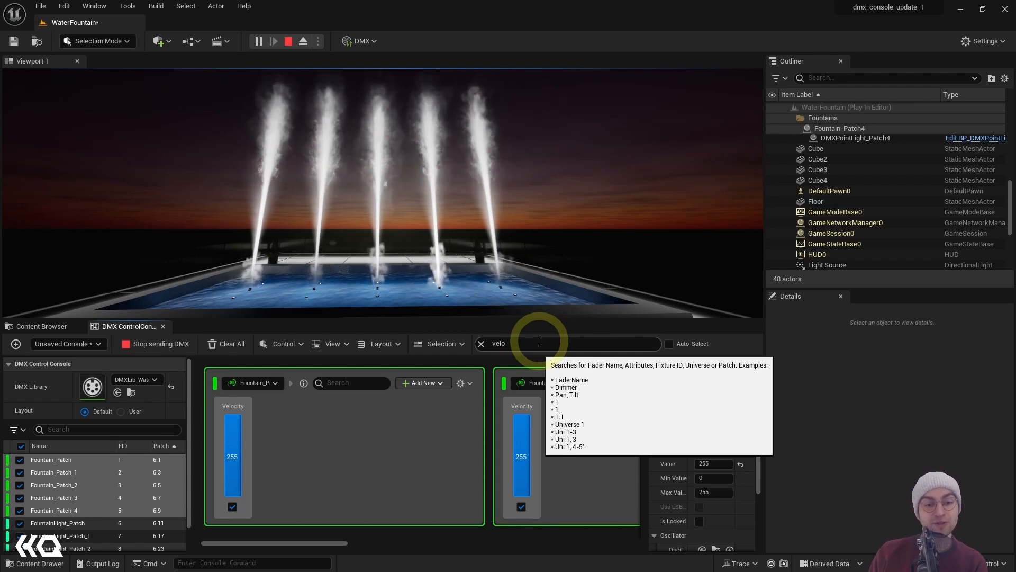
Step: Clear the fader filter and display the fader groups of FountainLight_Patch through FountainLight_Patch_4
left_click(481, 345)
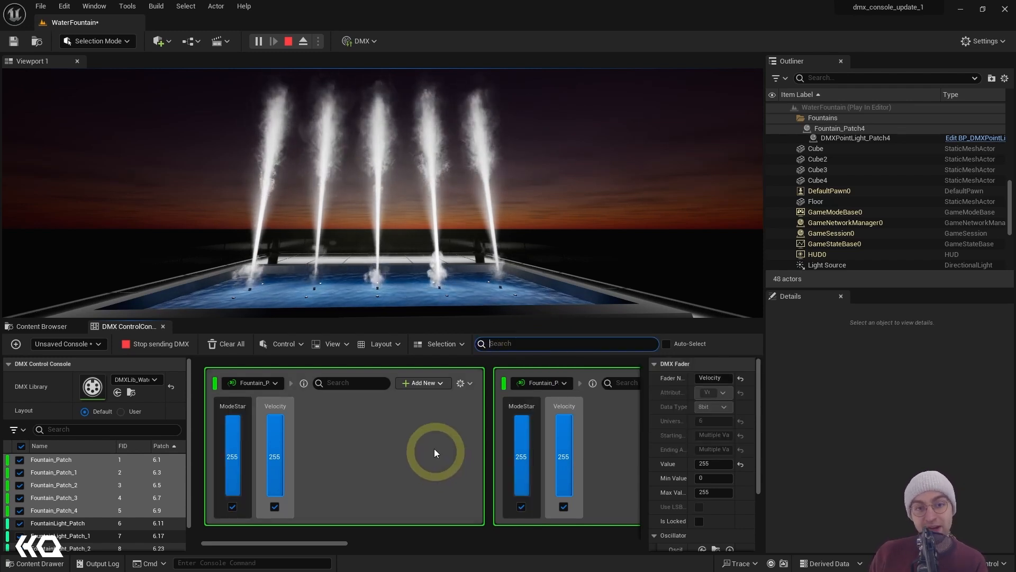
scroll(105, 482, "down", 1)
left_click(84, 495)
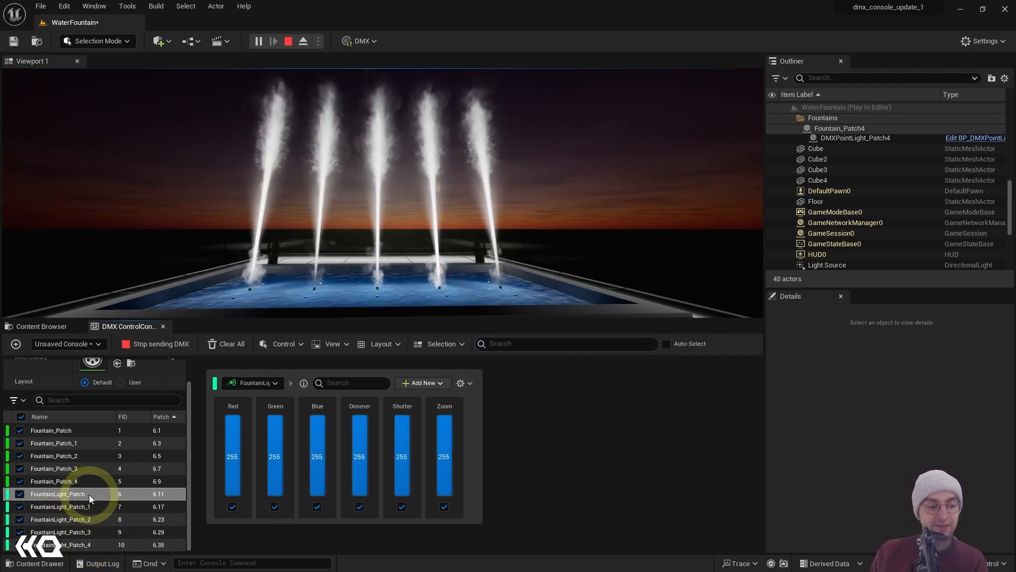
left_click(65, 543, "shift")
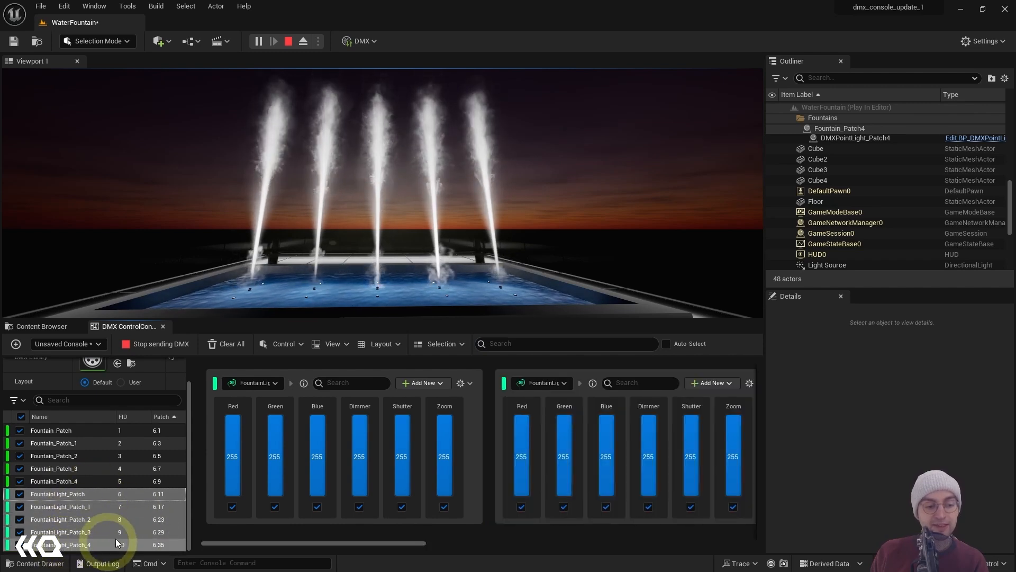
left_click(218, 442)
left_click(518, 415)
Step: Filter the faders by "red, green, blue", select them all, and try moving them together, ending at 255
left_click(538, 343)
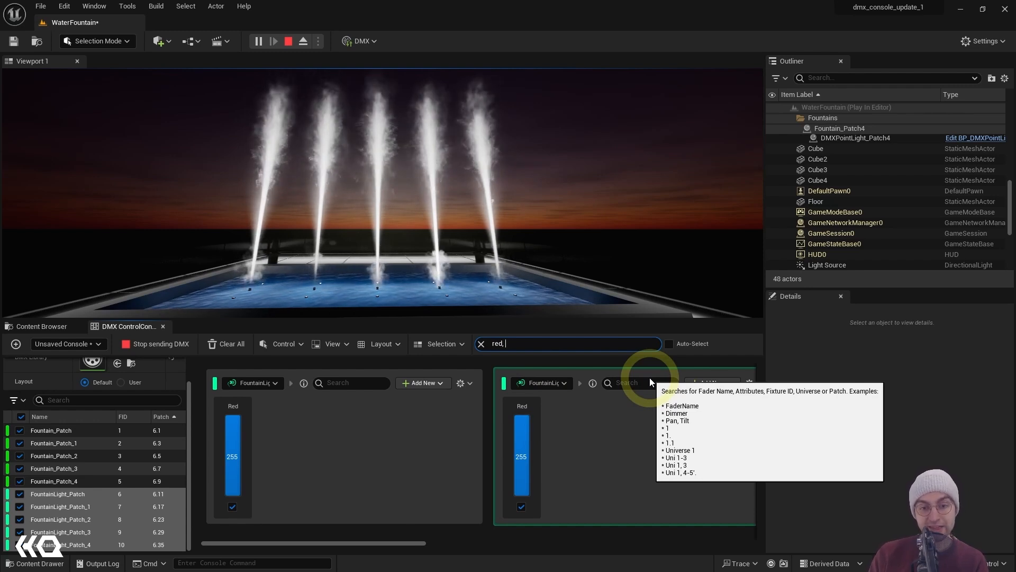
type("green")
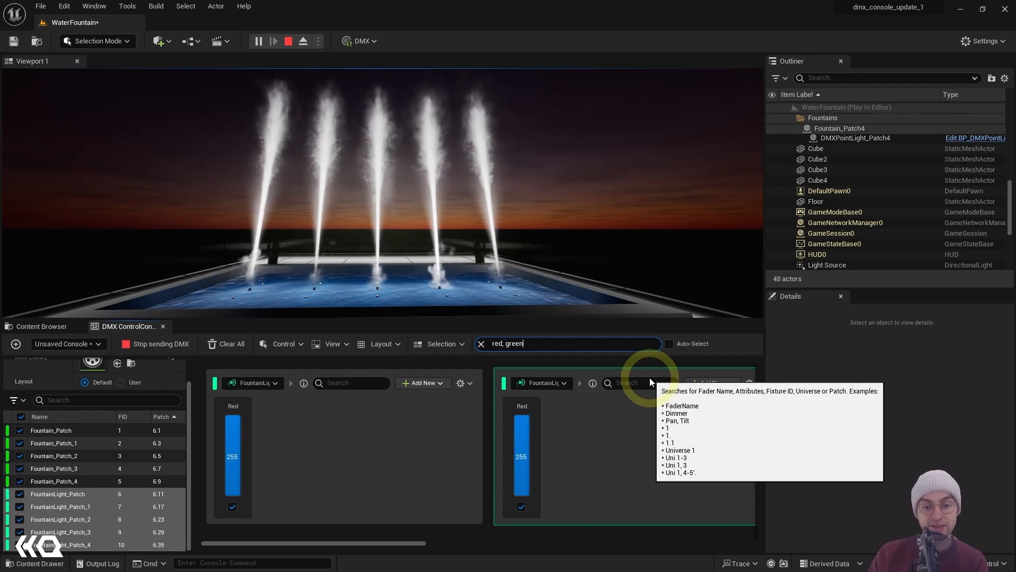
type(", blue")
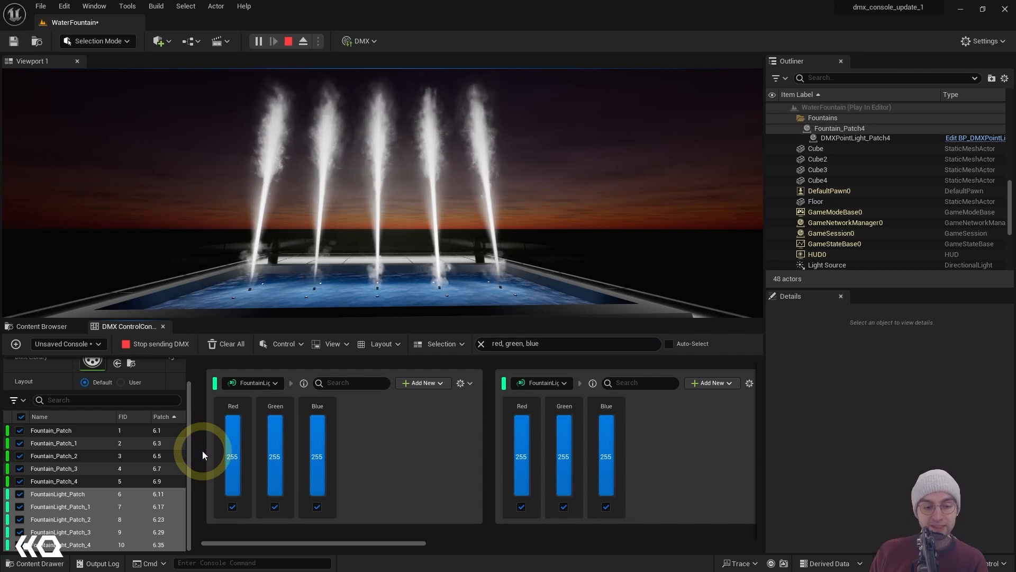
key("ctrl+a")
mouse_move(238, 427)
left_mouse_down()
mouse_move(233, 447)
mouse_move(239, 413)
left_mouse_up()
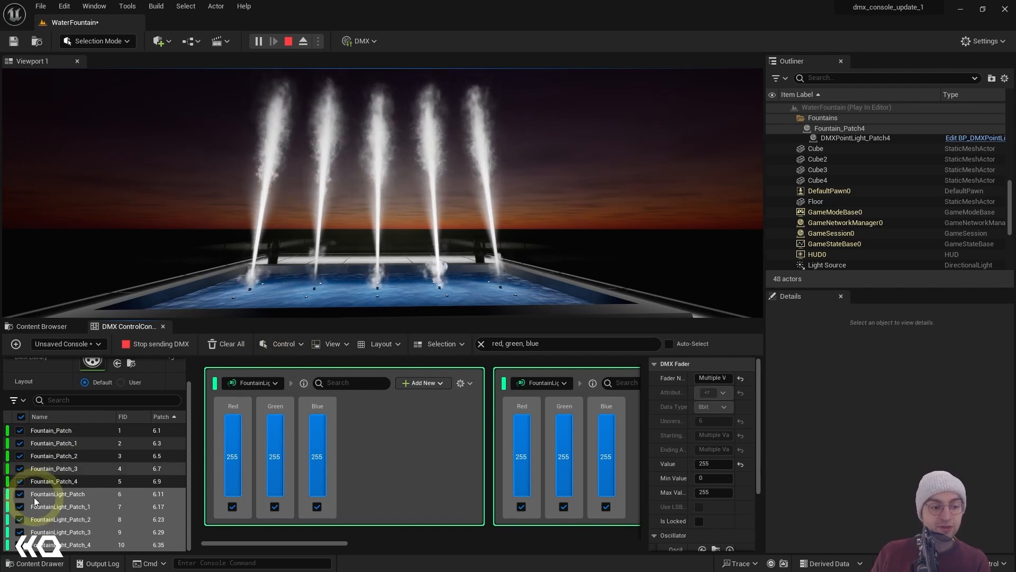
Step: Display only FountainLight_Patch and lower its Green fader to 0
left_click(56, 494)
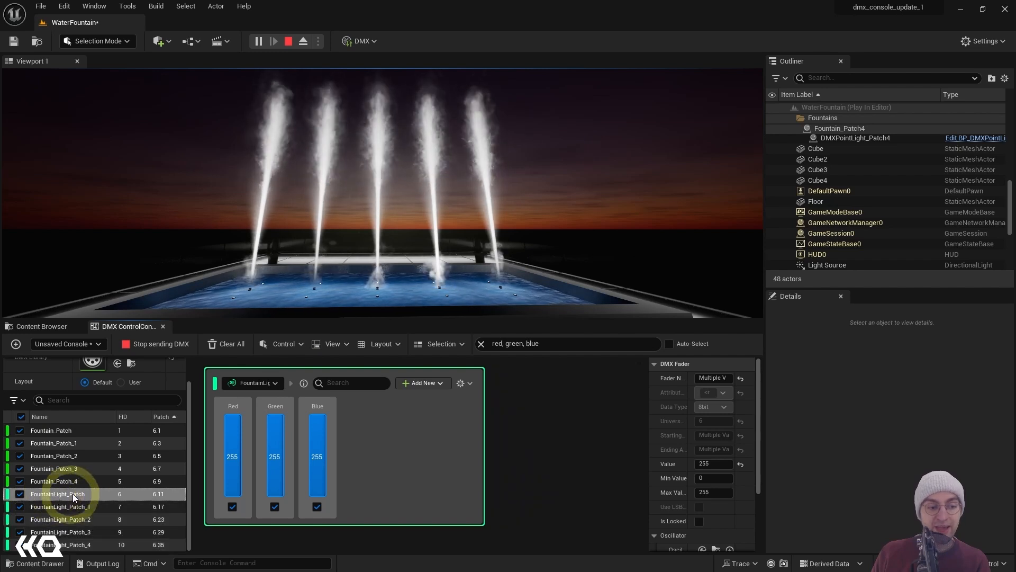
mouse_move(279, 426)
left_mouse_down()
mouse_move(276, 444)
mouse_move(279, 413)
left_mouse_up()
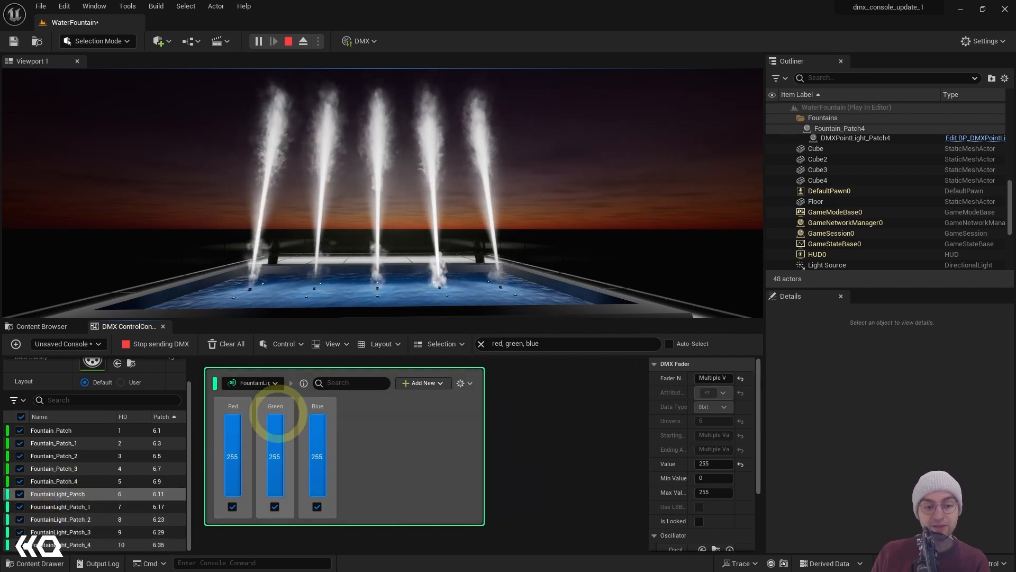
left_click(415, 441)
left_click(276, 420)
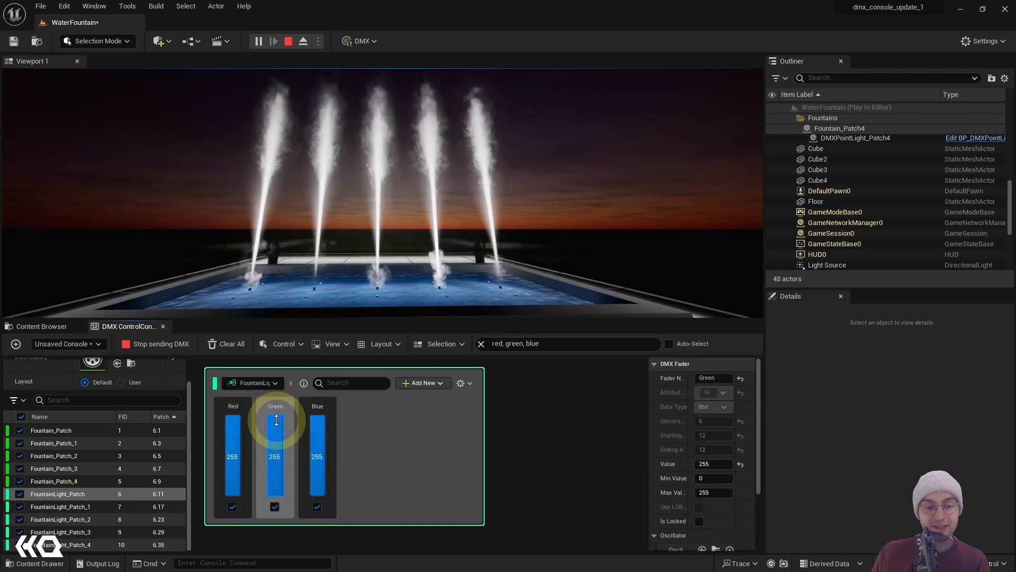
left_click_drag(276, 423, 272, 465)
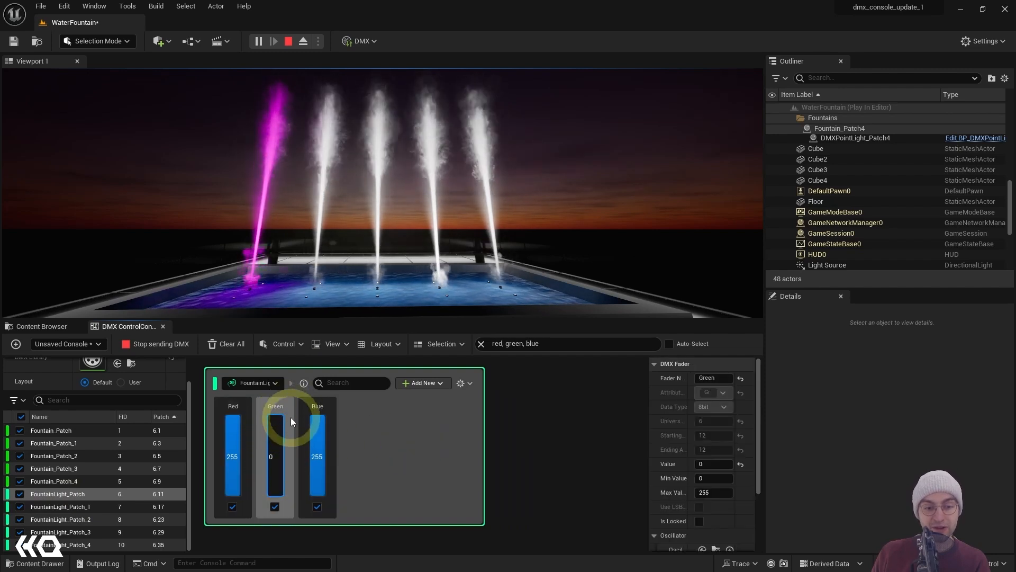
Step: Set fader control to Absolute, select the Red, Green and Blue faders, and move them together to 194
left_click(280, 344)
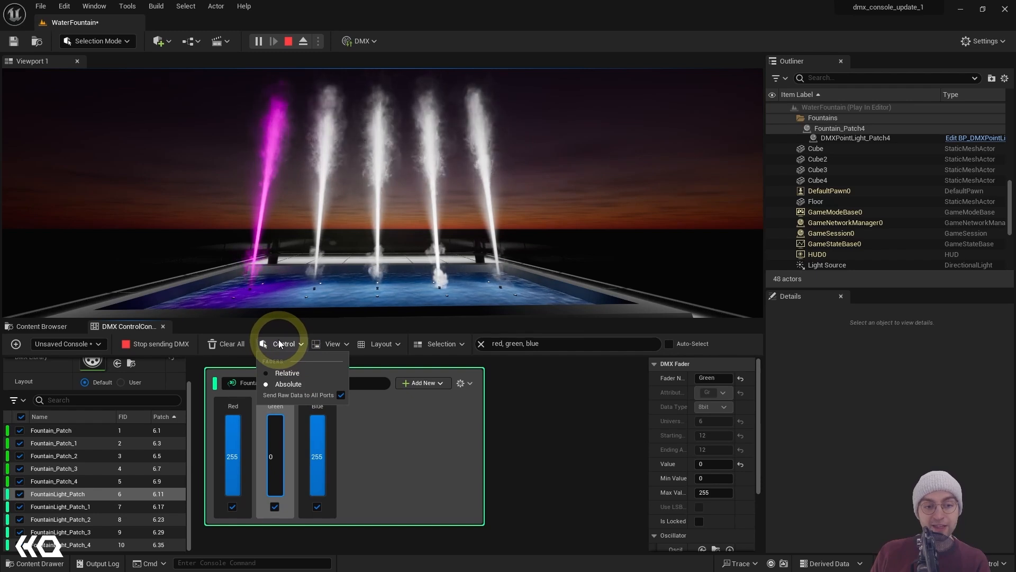
left_click(297, 385)
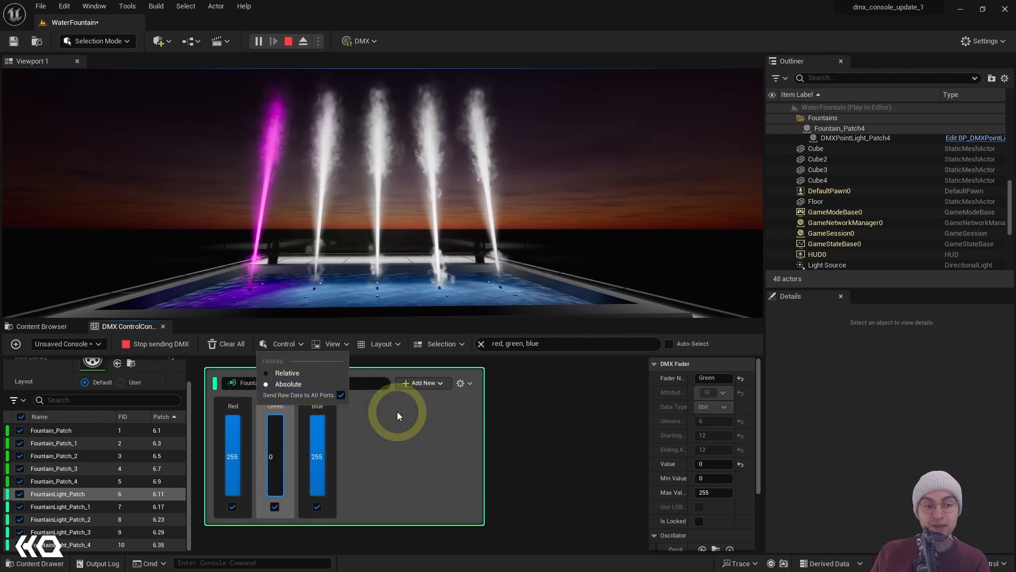
left_click(295, 344)
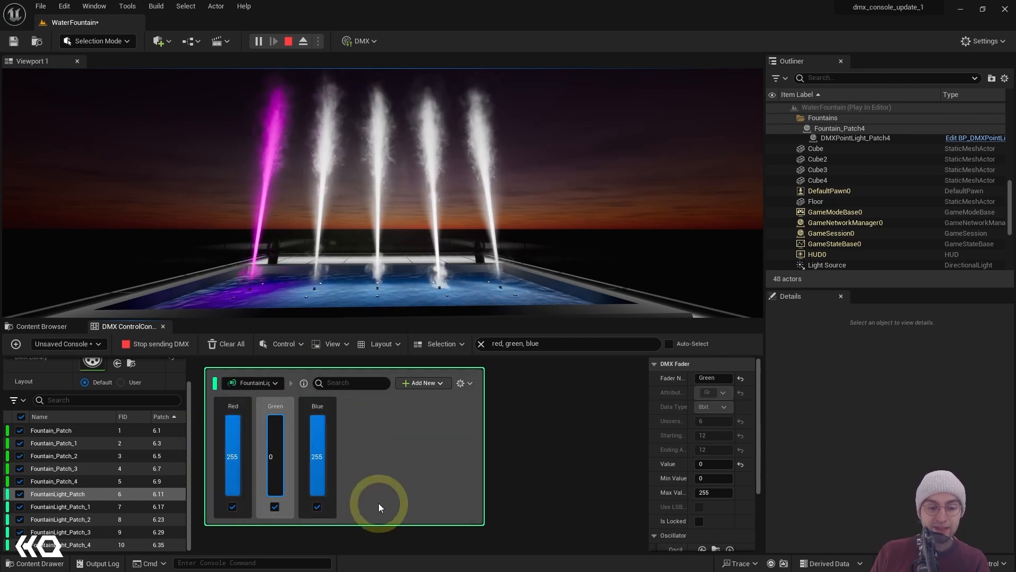
key("ctrl+a")
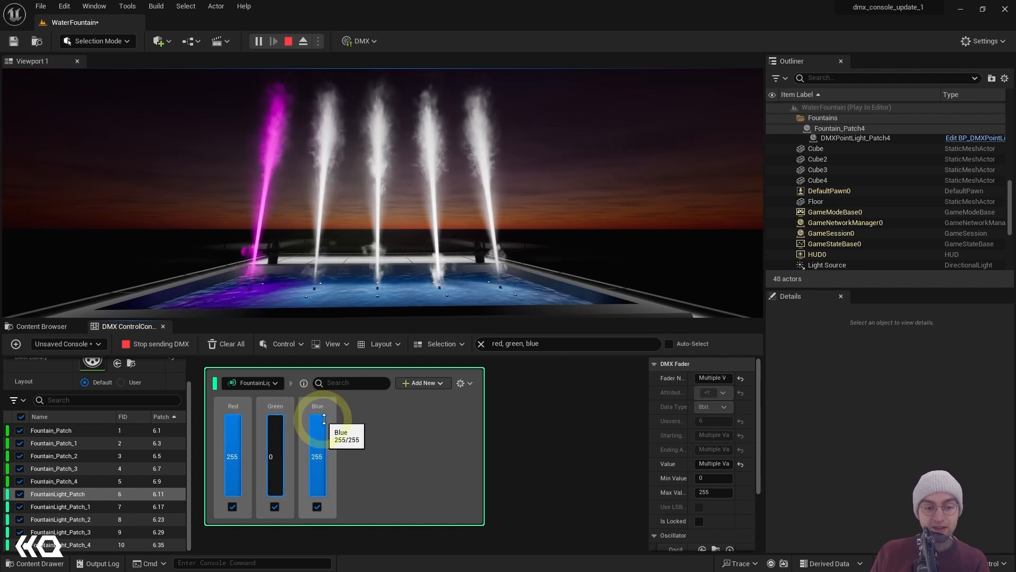
left_click_drag(320, 422, 318, 433)
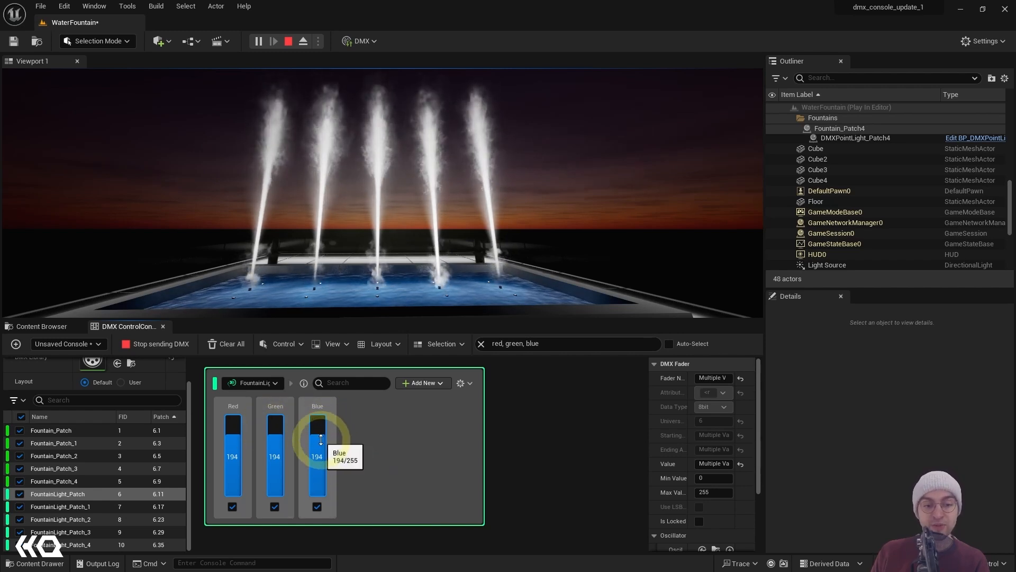
Step: Lower FountainLight_Patch's Red fader to 0 and its Green fader to 97
left_click(358, 430)
left_click_drag(229, 445, 230, 492)
left_click_drag(274, 431, 272, 461)
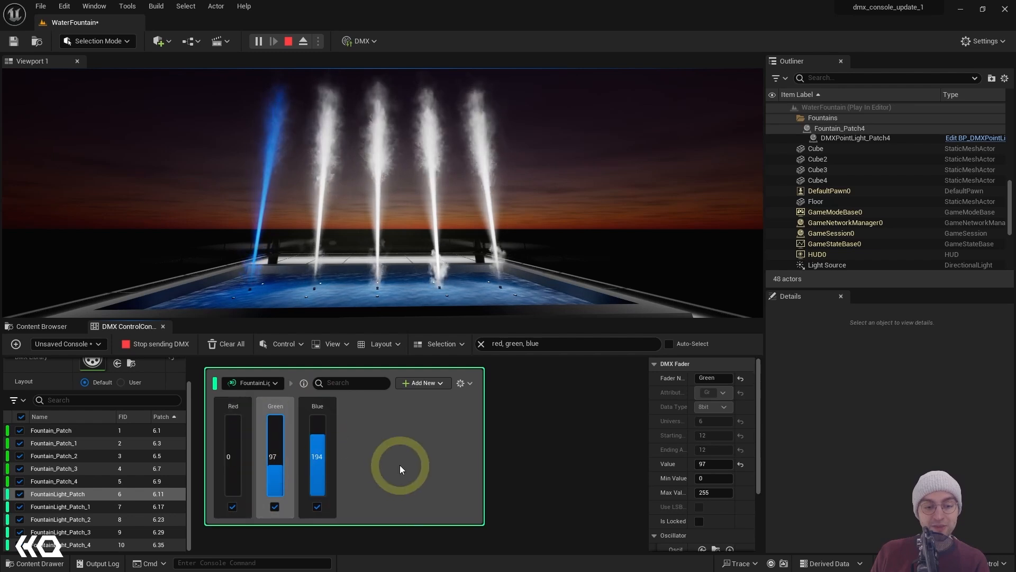
Step: Select all three color faders, move them together to 61, and raise them to 255
key("ctrl+a")
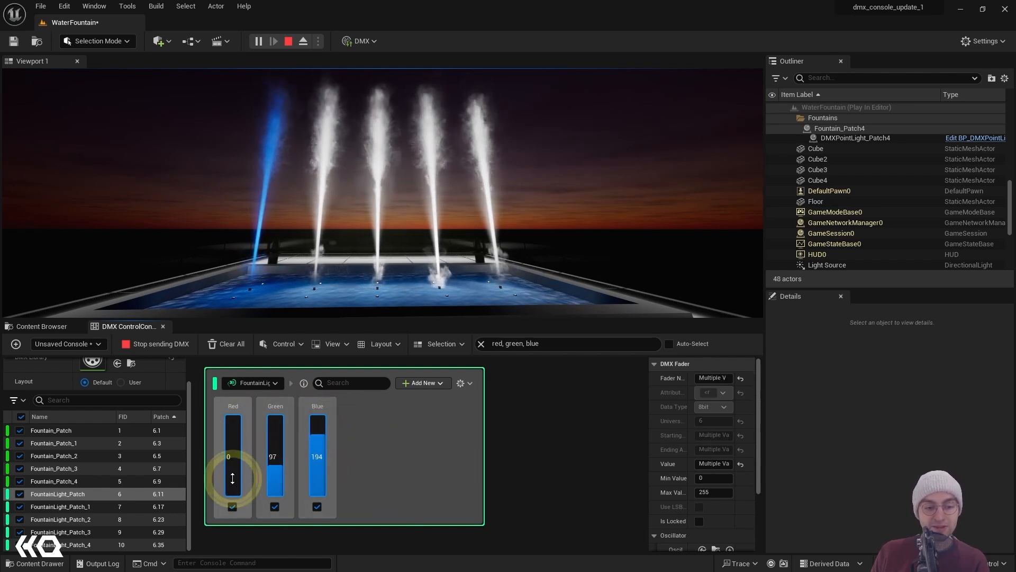
left_click_drag(233, 478, 234, 470)
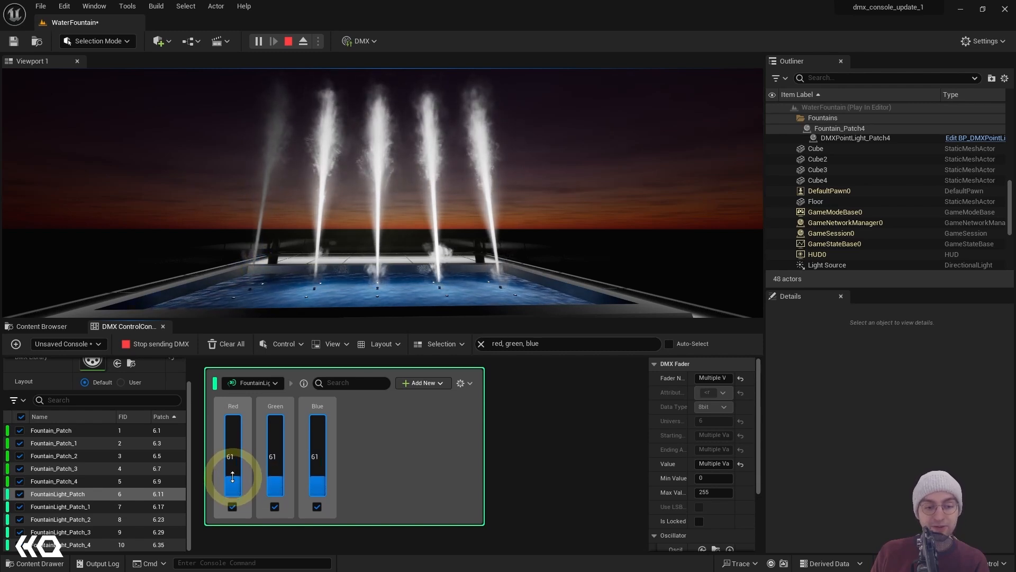
left_click_drag(320, 469, 315, 406)
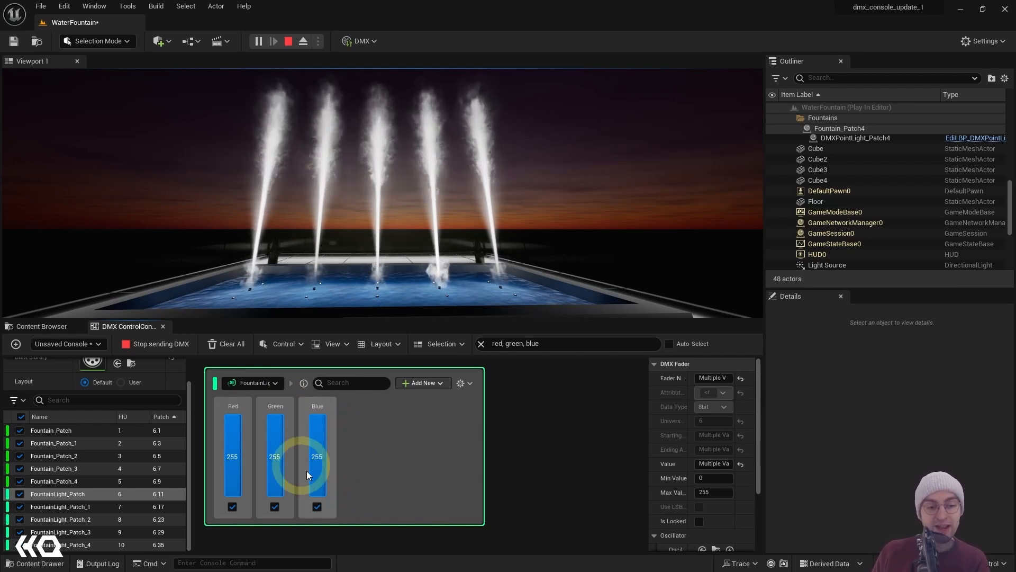
Step: Switch fader control to Relative and lower FountainLight_Patch's Red fader to 41 and Green fader to 168
left_click(320, 345)
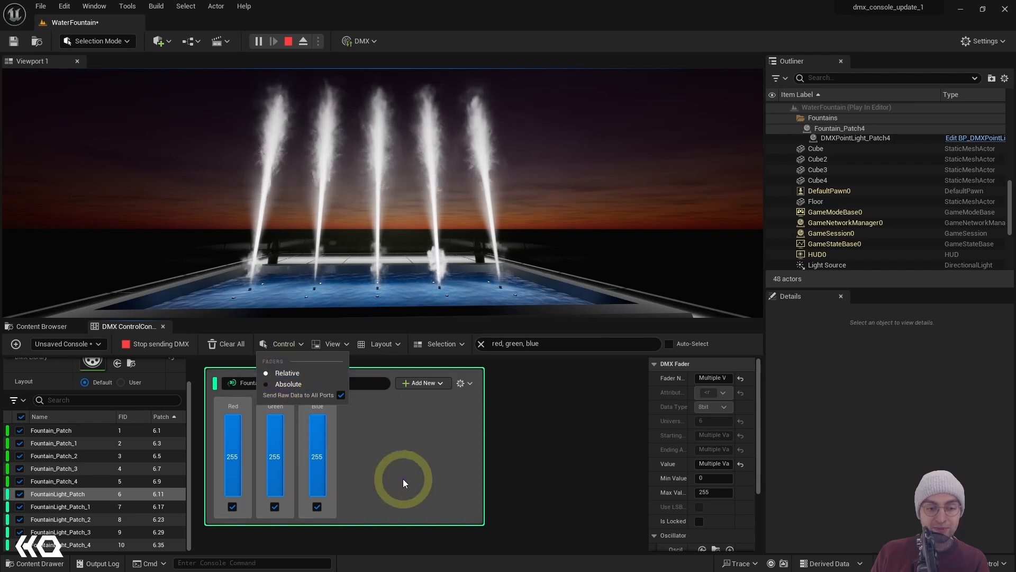
left_click(415, 472)
left_click_drag(226, 432, 233, 479)
mouse_move(273, 423)
left_mouse_down()
mouse_move(276, 438)
mouse_move(274, 426)
left_mouse_up()
left_click(388, 447)
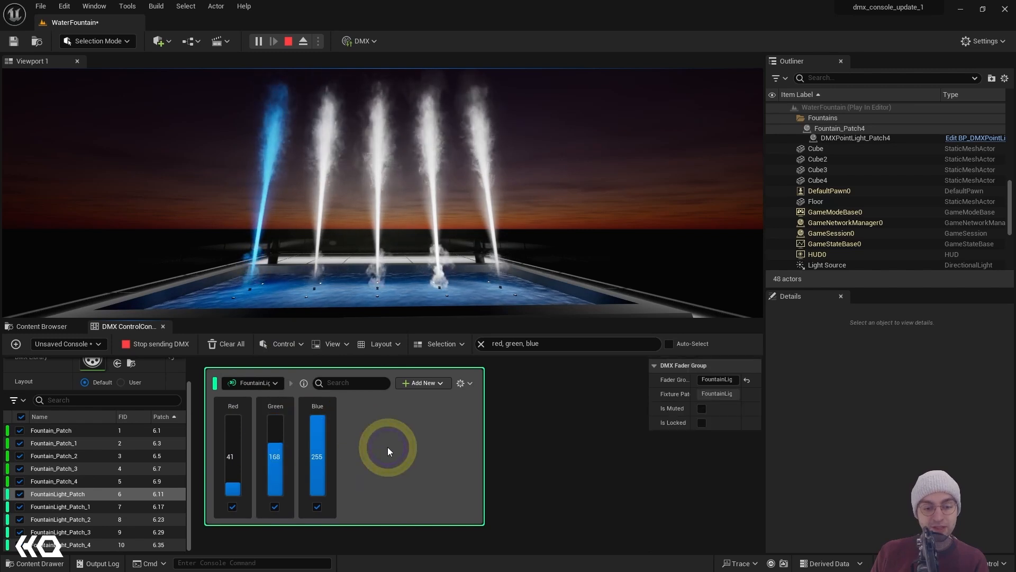
Step: Select all three color faders and shift them together in Relative mode to Red 56, Green 165 and Blue 237
key("ctrl+a")
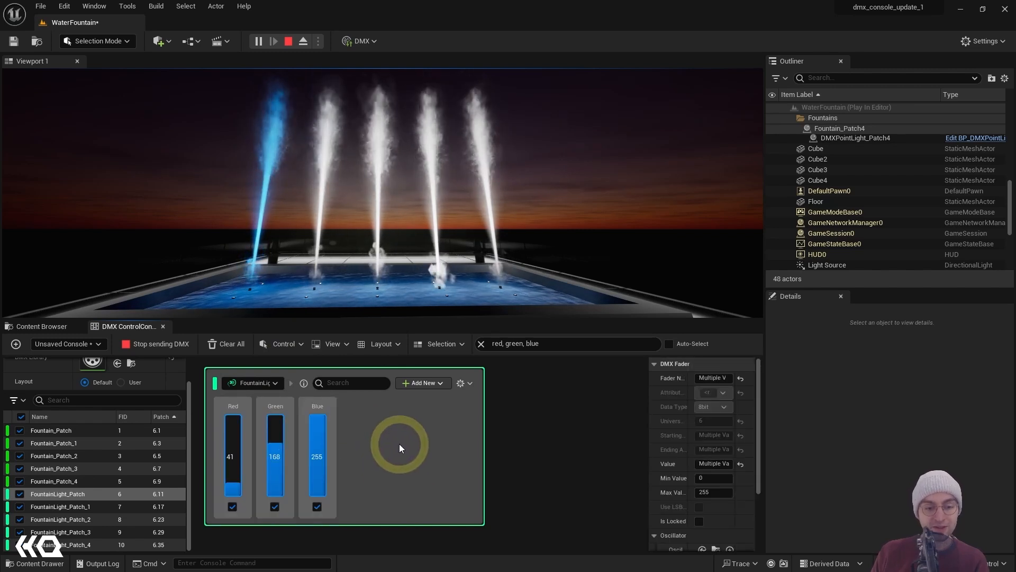
left_click_drag(294, 449, 252, 439)
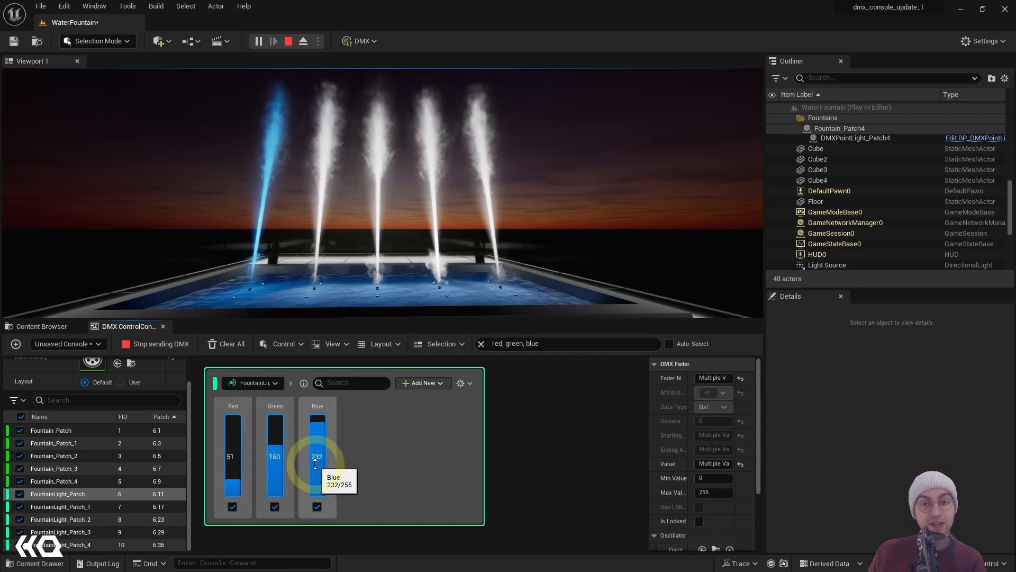
left_click_drag(277, 452, 276, 449)
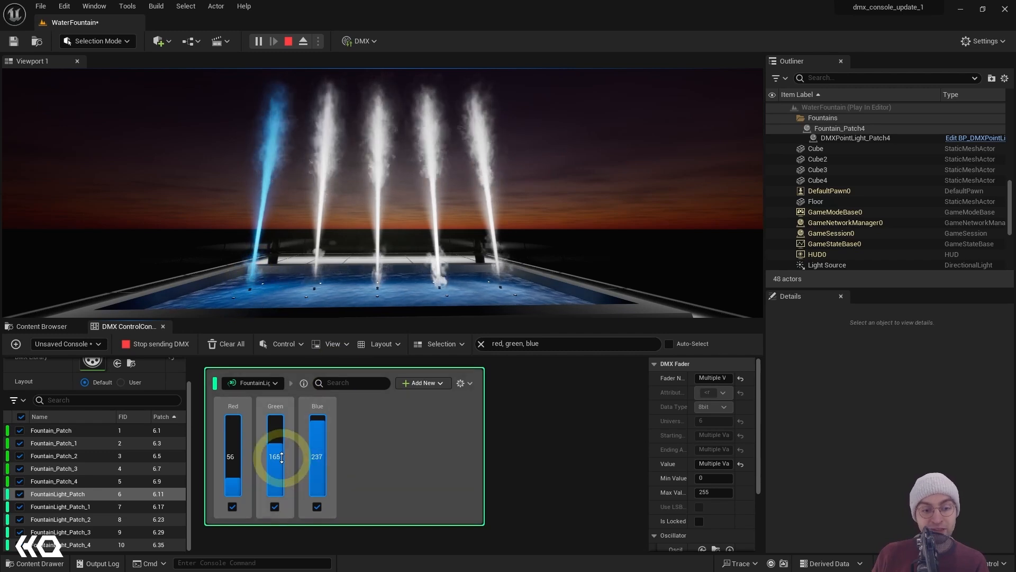
Step: Shift all three selected color faders together to Red 59, Green 168 and Blue 240, and disable DMX output for FountainLight_Patch
left_click_drag(276, 447, 276, 449)
left_click_drag(275, 454, 276, 448)
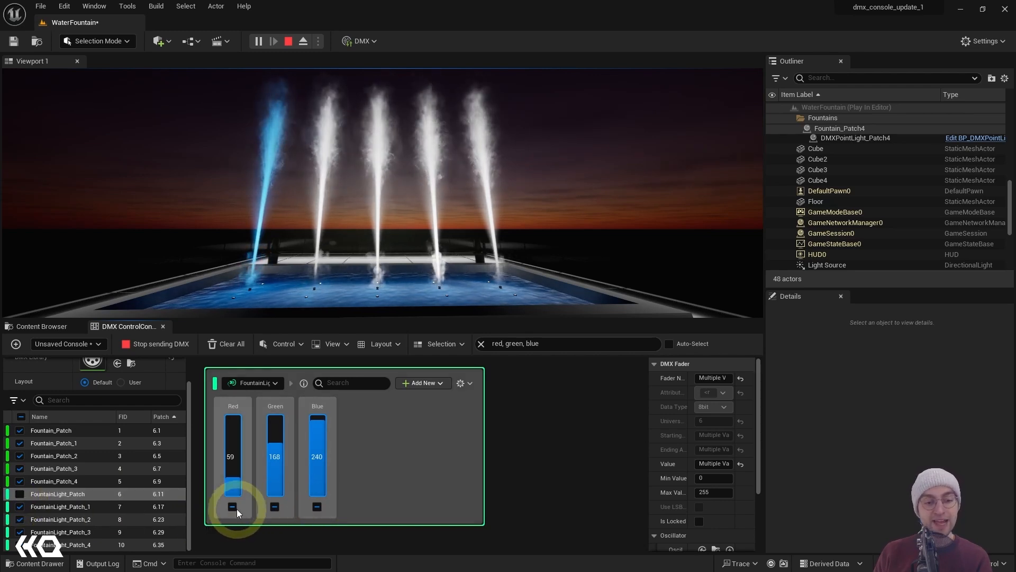
left_click(26, 494)
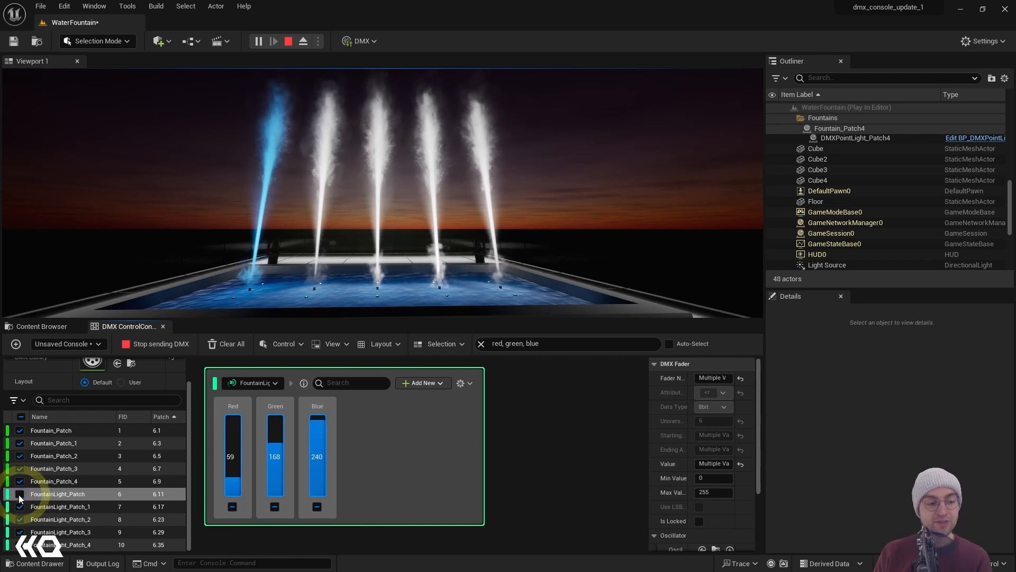
Step: Set the disabled FountainLight_Patch's Red, Green and Blue faders to 102 and up to 252, and re-enable the patch's output
left_click_drag(236, 460, 275, 464)
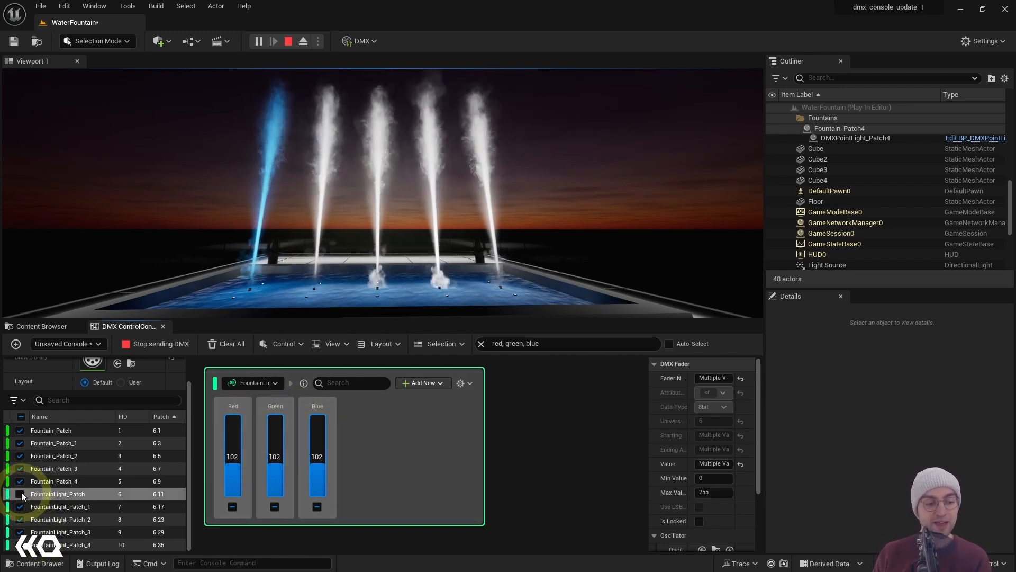
mouse_move(275, 443)
left_mouse_down()
mouse_move(273, 426)
mouse_move(268, 453)
mouse_move(289, 449)
left_mouse_up()
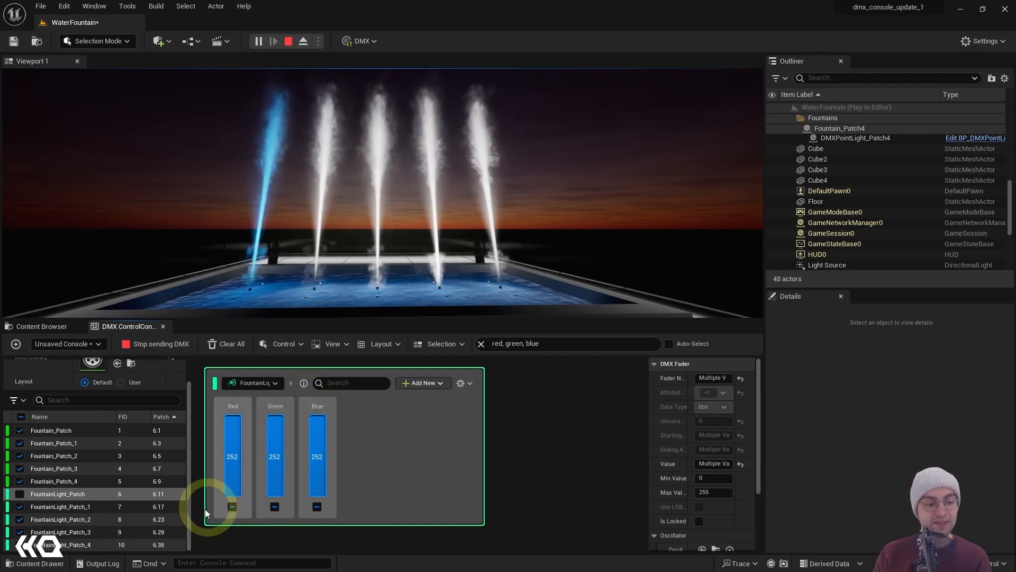
left_click(20, 495)
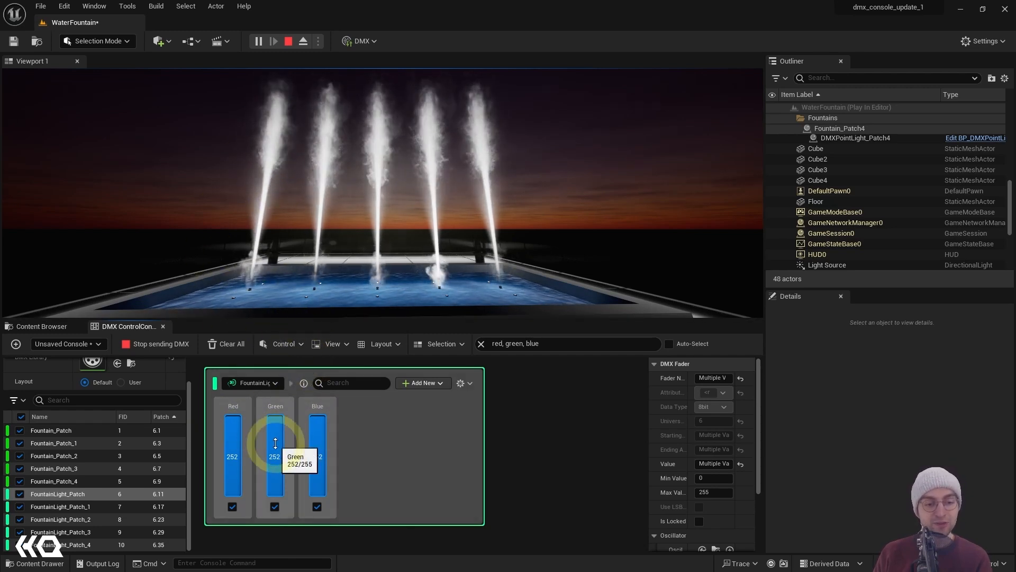
Step: Lower FountainLight_Patch's color faders to Red 92, Green 201 and Blue 240
left_click_drag(276, 424, 239, 475)
left_click_drag(312, 456, 316, 443)
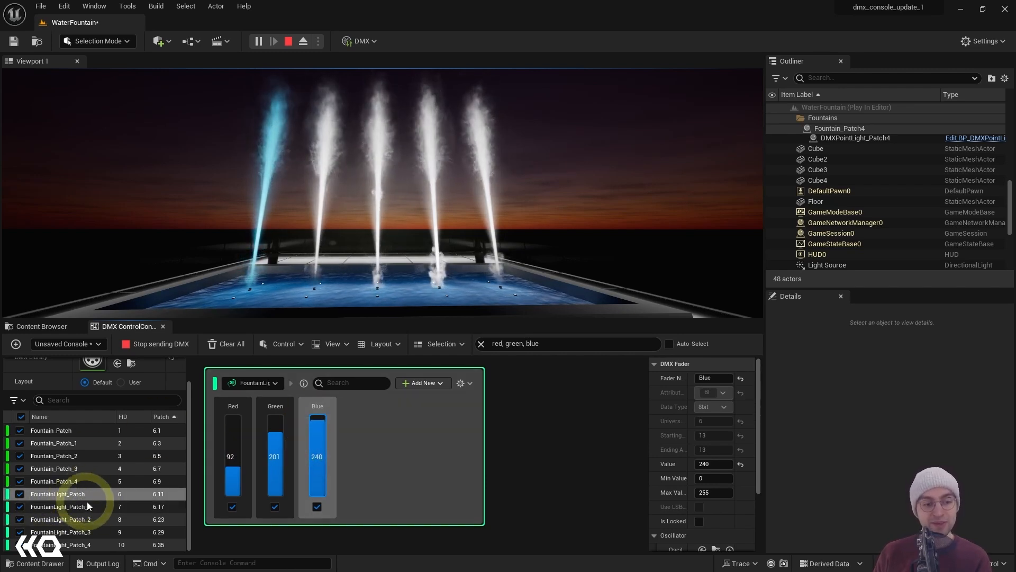
Step: Disable only FountainLight_Patch's Red fader, lower that fader to 10, and adjust the still-enabled Green fader
left_click(233, 507)
mouse_move(239, 469)
left_mouse_down()
mouse_move(238, 438)
mouse_move(227, 495)
mouse_move(233, 478)
left_mouse_up()
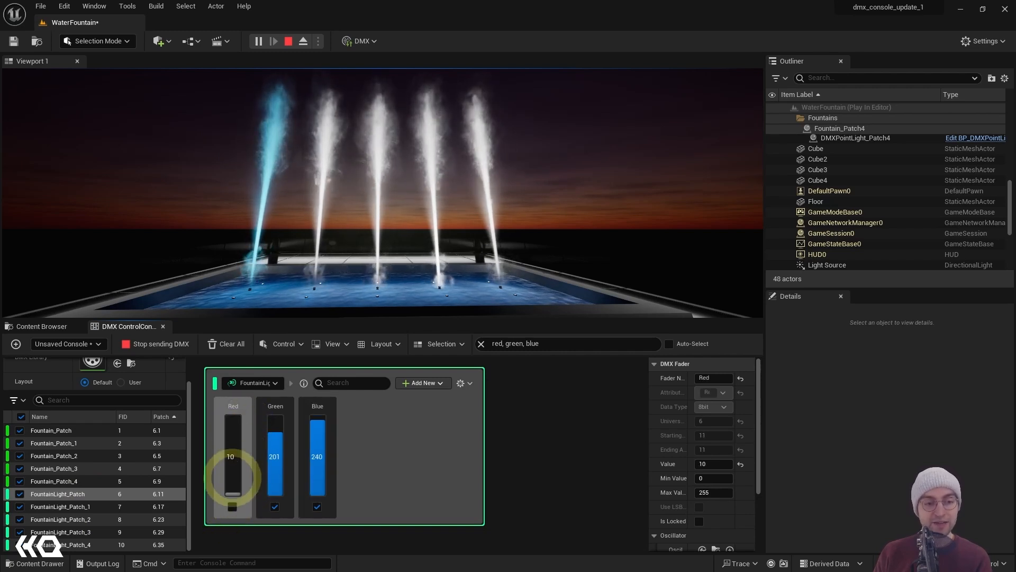
mouse_move(276, 425)
left_mouse_down()
mouse_move(324, 442)
mouse_move(325, 456)
mouse_move(277, 440)
mouse_move(278, 426)
left_mouse_up()
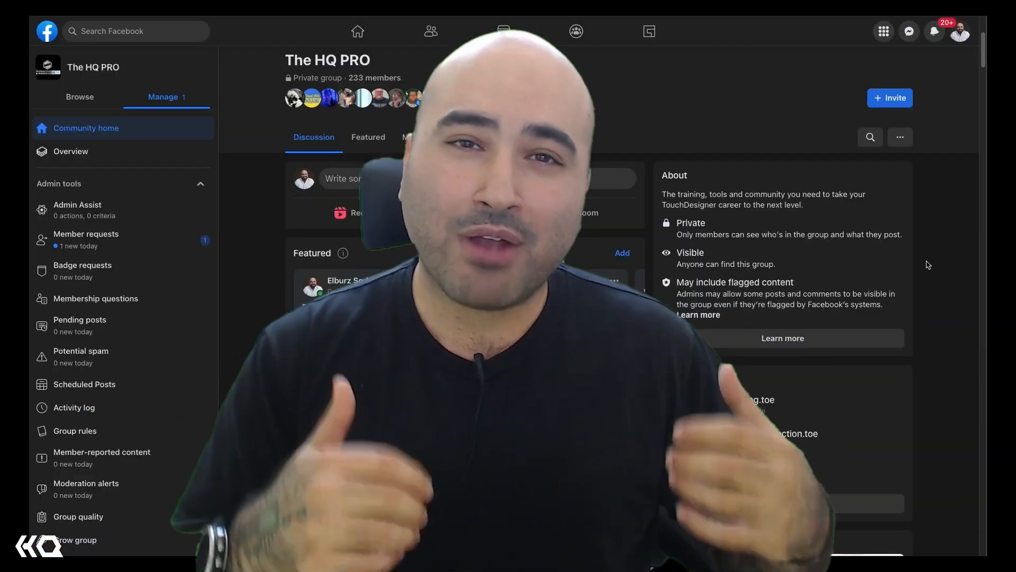
scroll(928, 265, "down", 3)
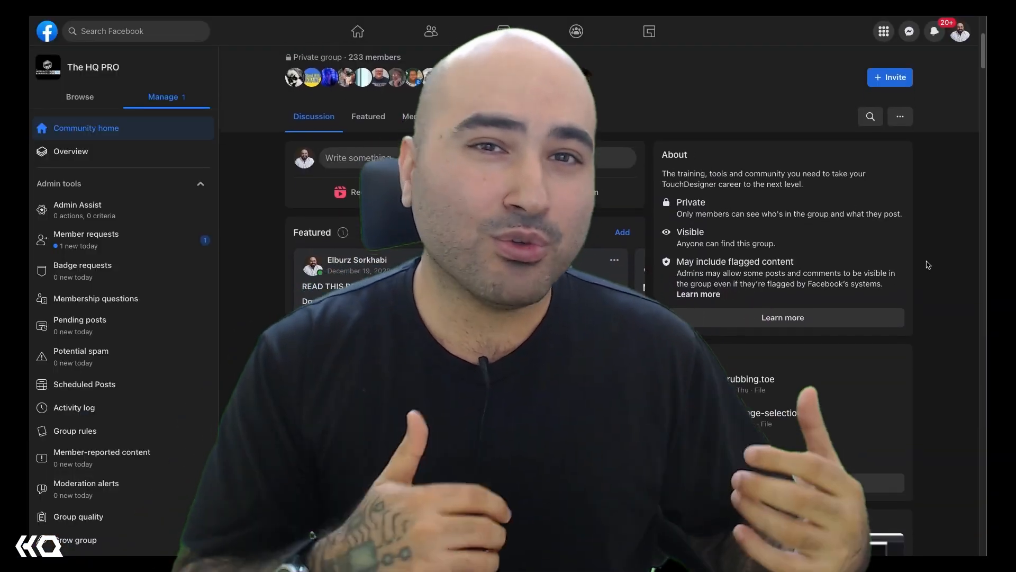
scroll(928, 265, "down", 10)
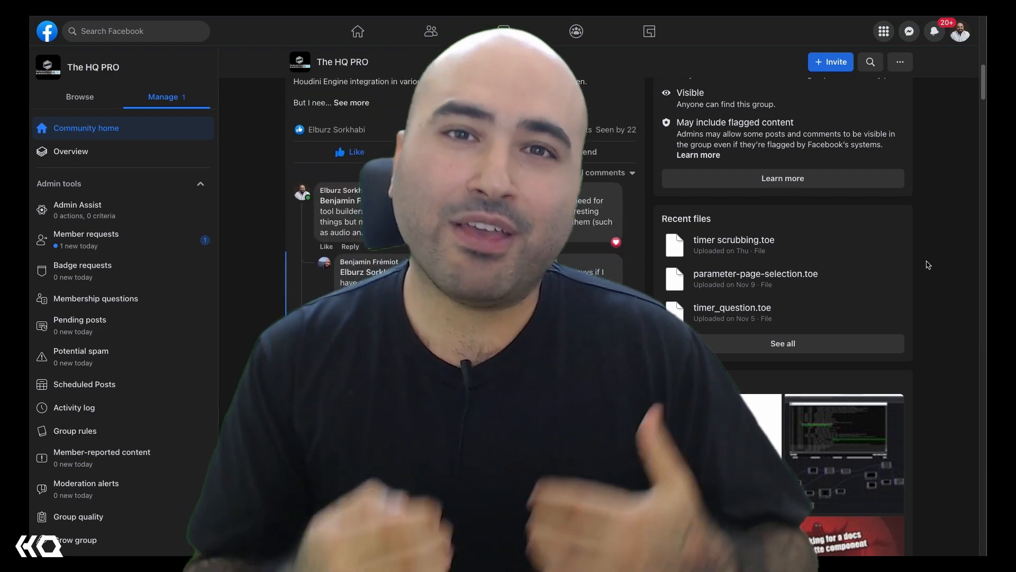
scroll(928, 265, "down", 10)
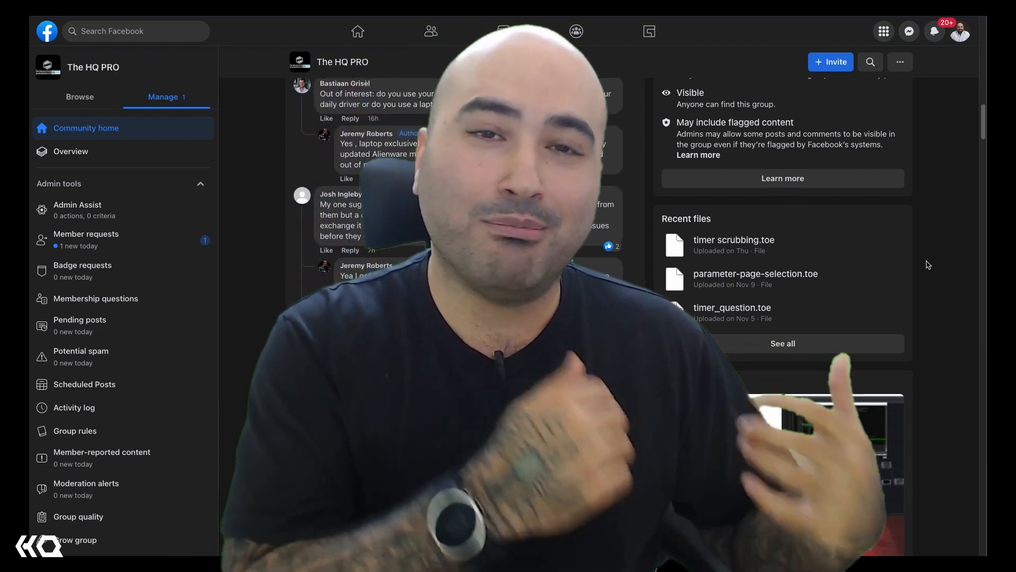
scroll(928, 264, "down", 10)
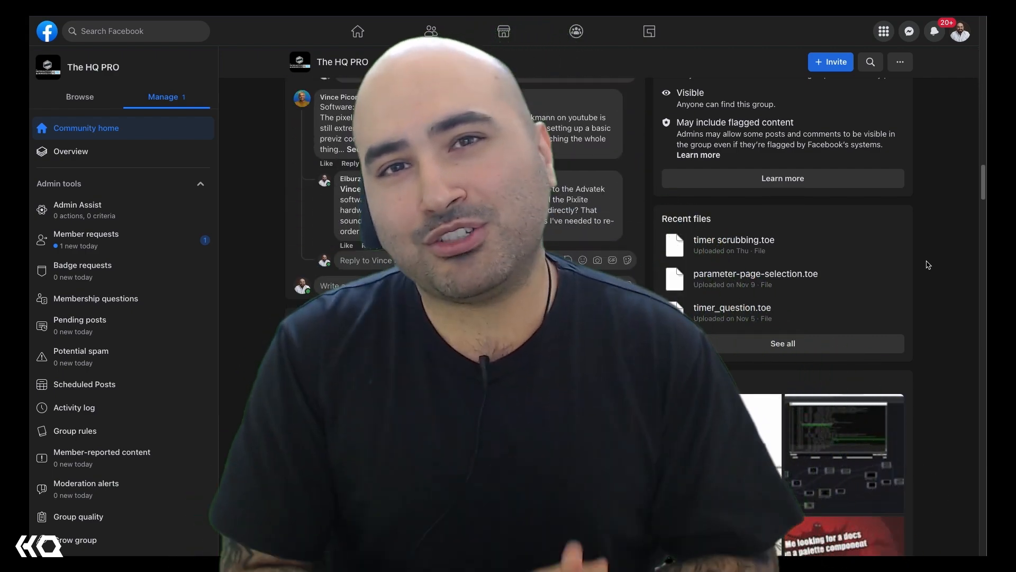